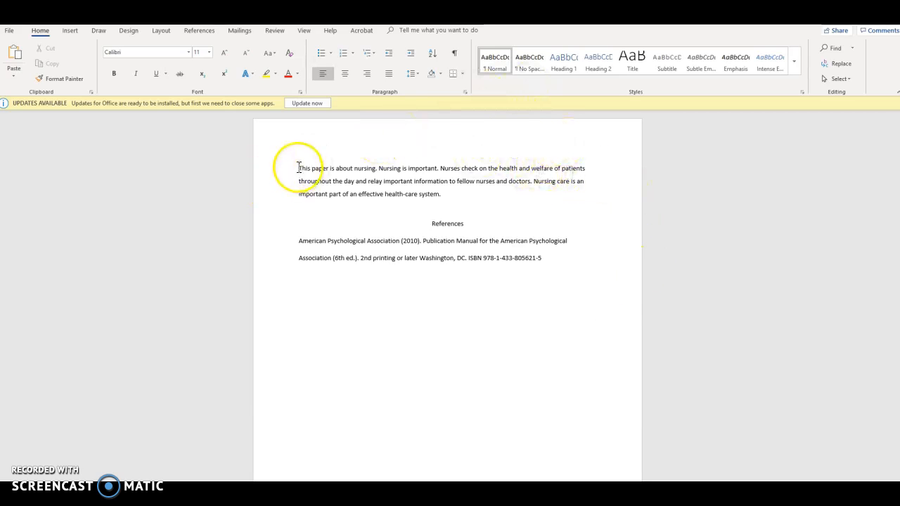
{"action": "left_click_drag", "start_coordinate": [299, 168], "coordinate": [486, 192]}
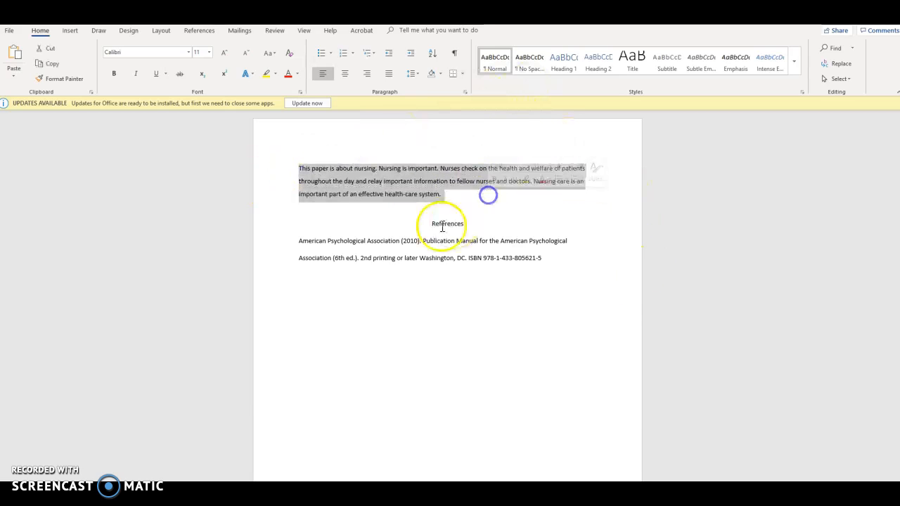
{"action": "left_click_drag", "start_coordinate": [416, 230], "coordinate": [568, 259]}
{"action": "left_click", "coordinate": [527, 302]}
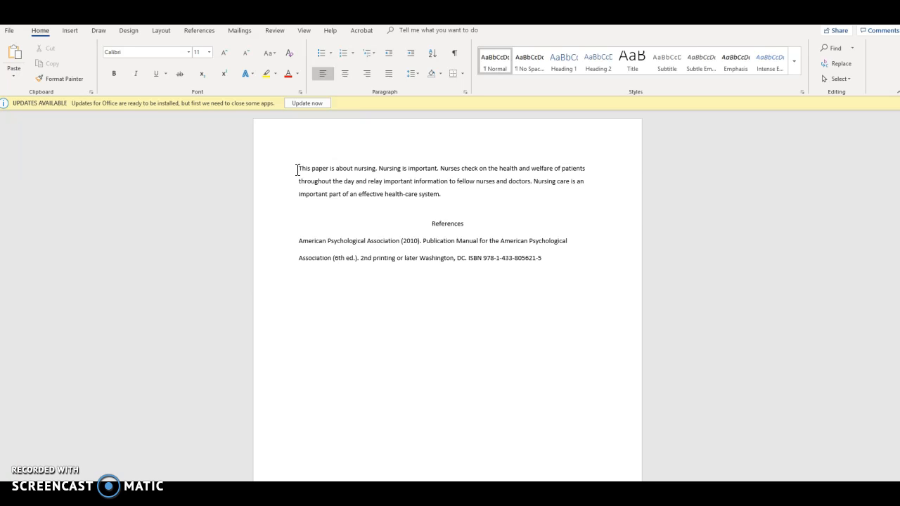
Choose Times New Roman as the font in the document's font settings.
{"action": "right_click", "coordinate": [297, 169]}
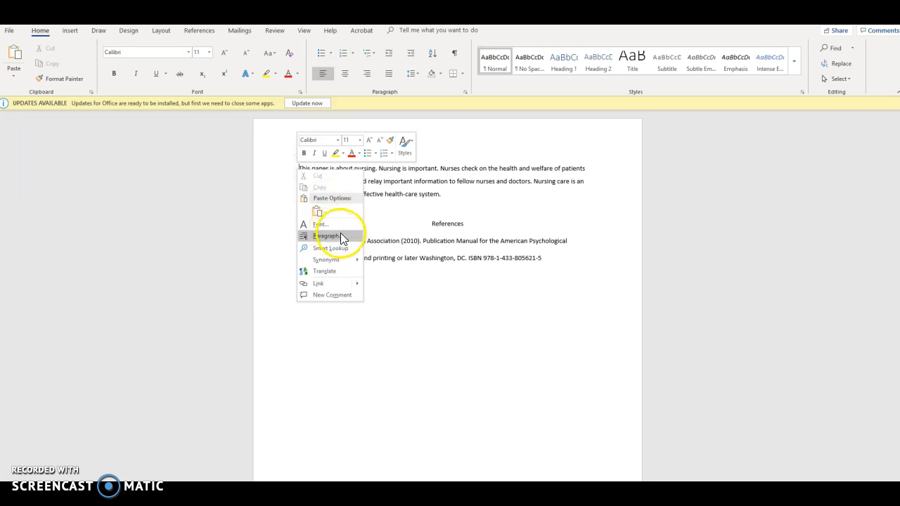
{"action": "left_click", "coordinate": [332, 223]}
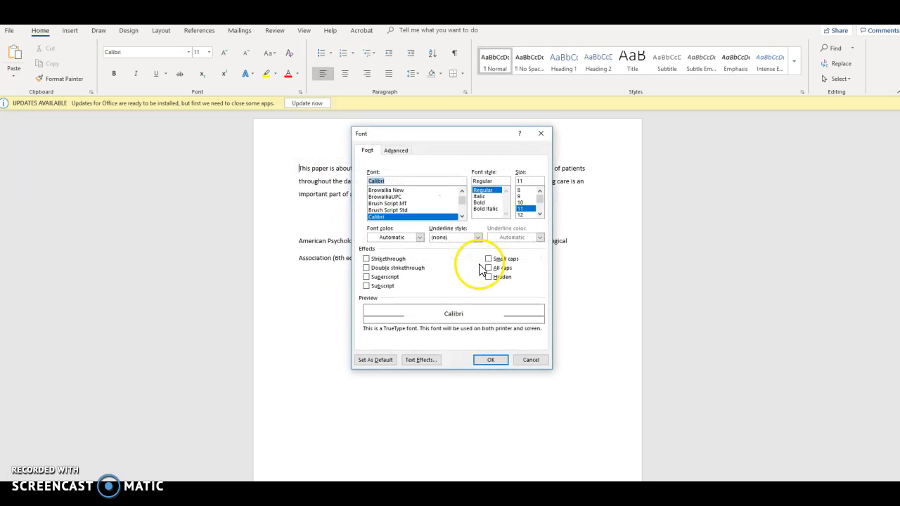
{"action": "left_click_drag", "start_coordinate": [464, 204], "coordinate": [464, 214]}
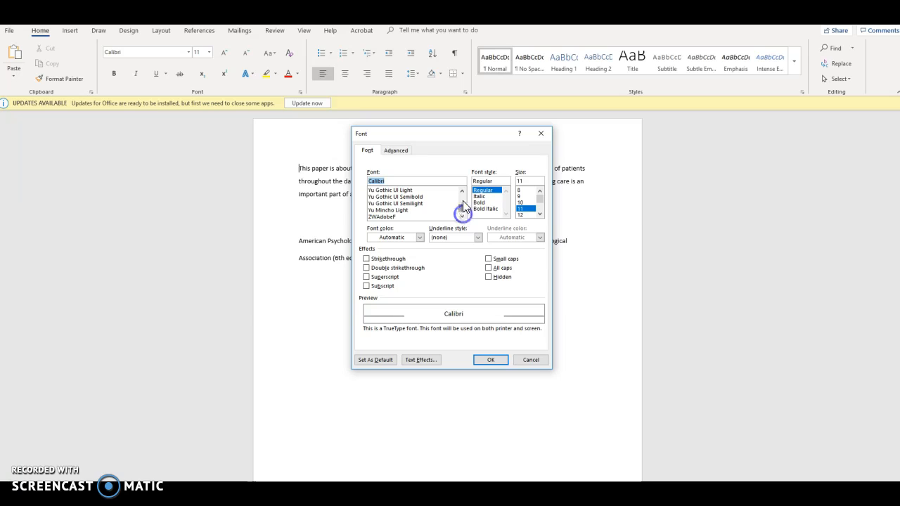
{"action": "left_click", "coordinate": [463, 191]}
{"action": "left_click", "coordinate": [462, 191]}
{"action": "left_click", "coordinate": [462, 191]}
{"action": "left_click", "coordinate": [462, 191]}
{"action": "left_click", "coordinate": [463, 191]}
{"action": "left_click", "coordinate": [462, 191]}
{"action": "left_click", "coordinate": [463, 191]}
{"action": "left_click", "coordinate": [463, 191]}
{"action": "left_click", "coordinate": [462, 191]}
{"action": "left_click", "coordinate": [463, 191]}
{"action": "left_click", "coordinate": [463, 191]}
{"action": "left_click", "coordinate": [388, 197]}
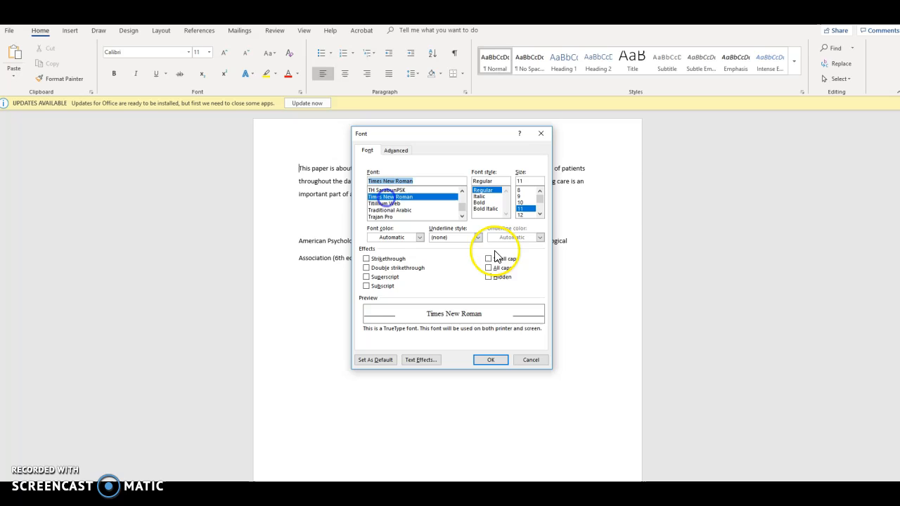
Set the font size to 12 and make this font the default for all documents based on the Normal template.
{"action": "left_click", "coordinate": [520, 213]}
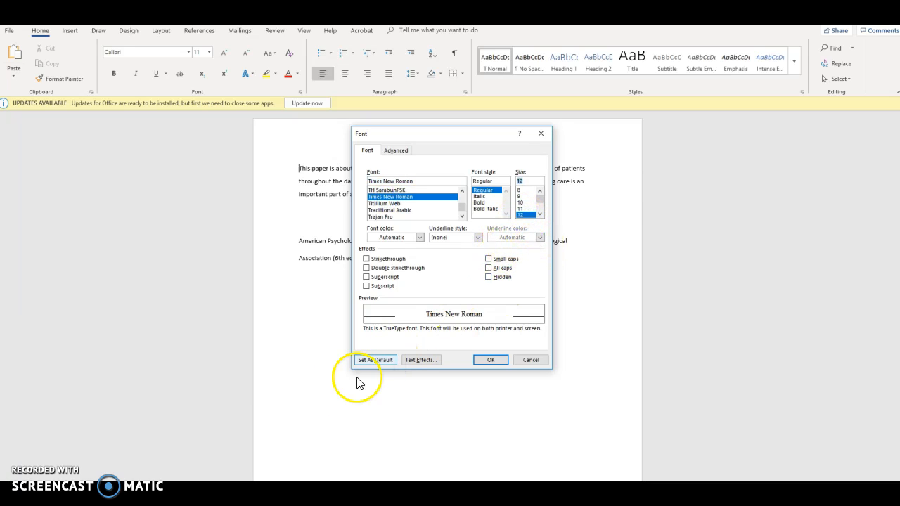
{"action": "left_click", "coordinate": [373, 361]}
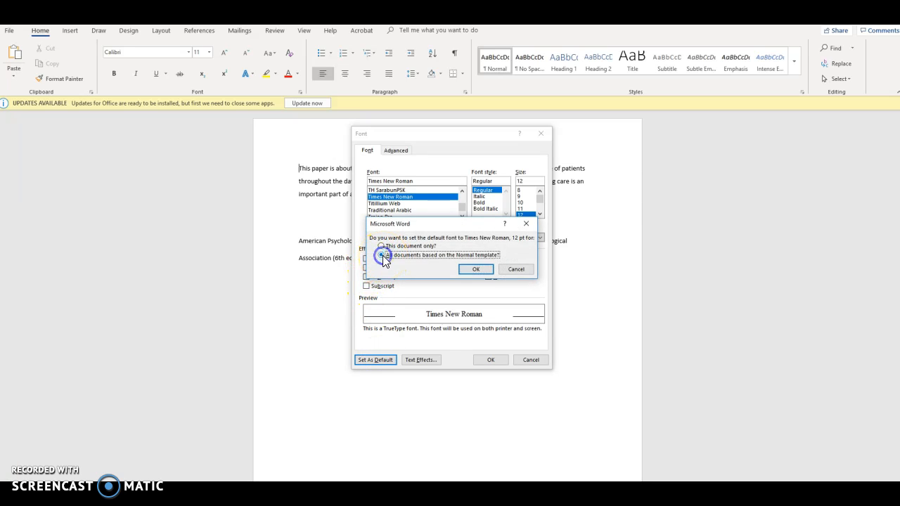
{"action": "left_click", "coordinate": [476, 269]}
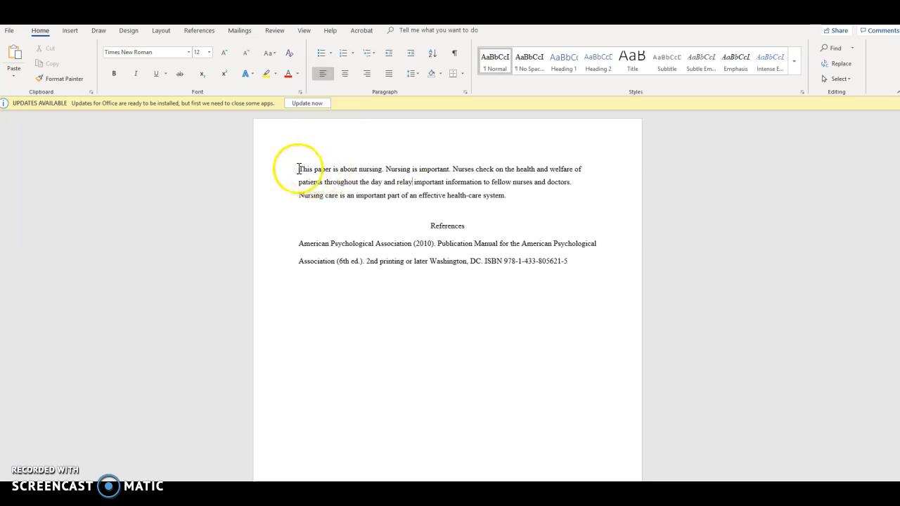
Apply Double line spacing to the whole text, from the opening paragraph through the reference entry.
{"action": "left_click_drag", "start_coordinate": [298, 168], "coordinate": [601, 286]}
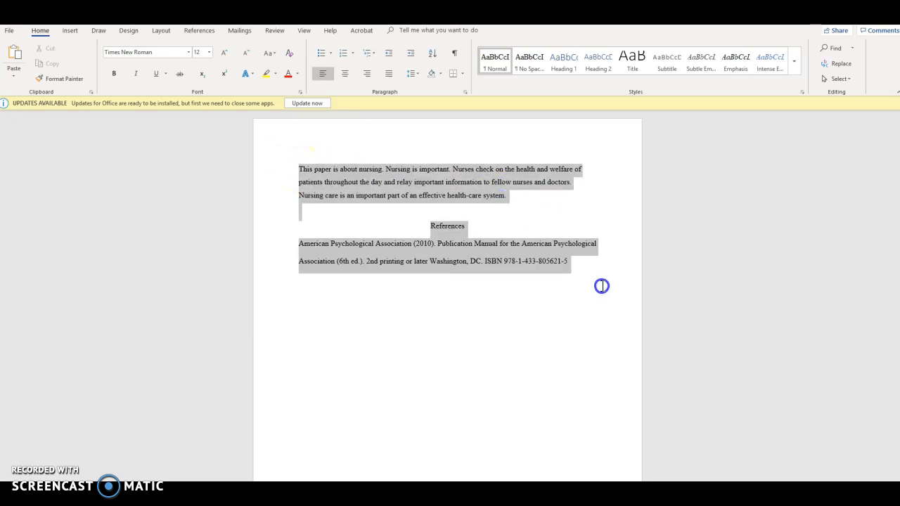
{"action": "right_click", "coordinate": [416, 176]}
{"action": "left_click", "coordinate": [470, 236]}
{"action": "left_click", "coordinate": [450, 243]}
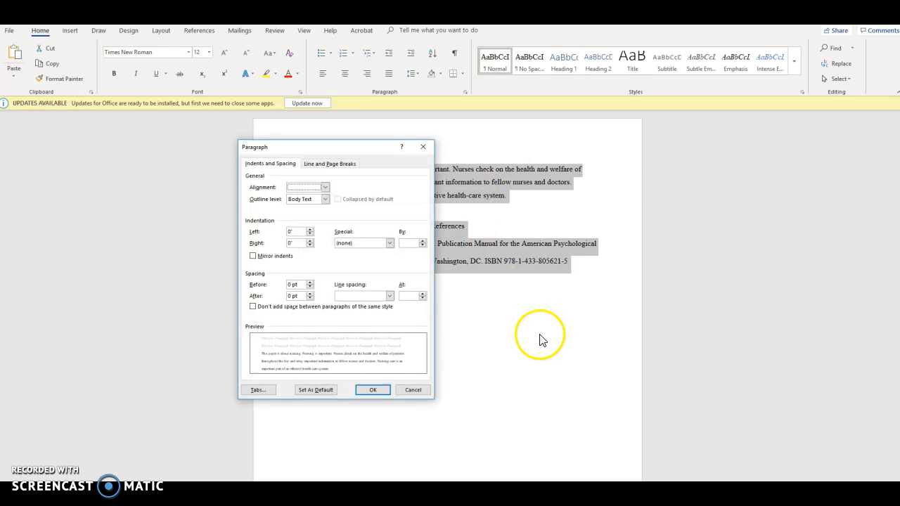
{"action": "left_click", "coordinate": [390, 296]}
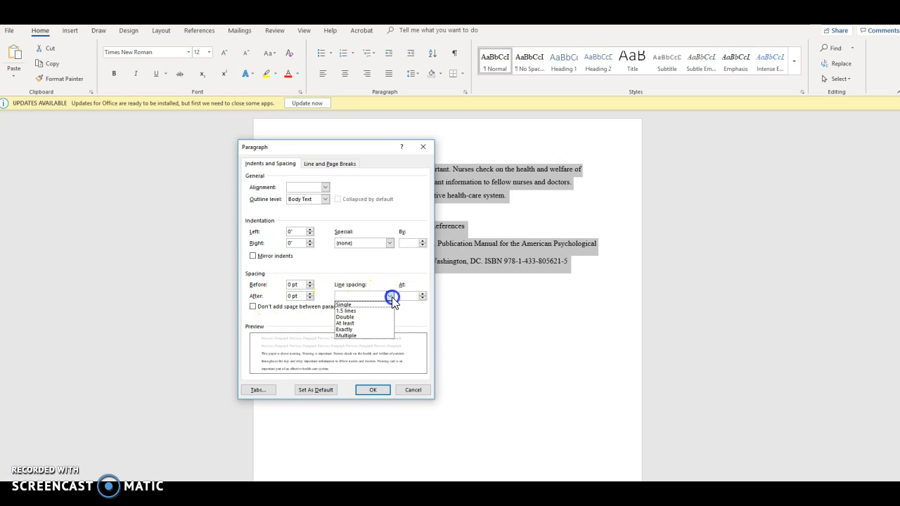
{"action": "left_click", "coordinate": [360, 319]}
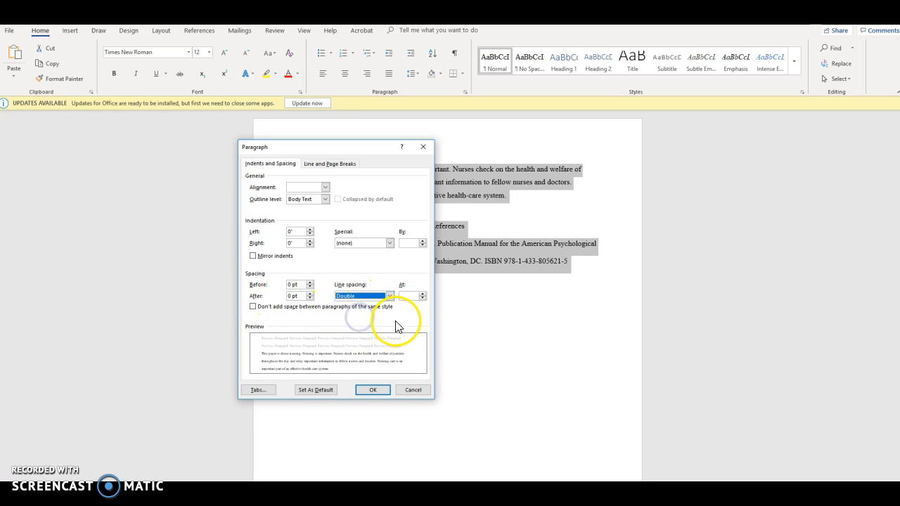
{"action": "left_click", "coordinate": [290, 296]}
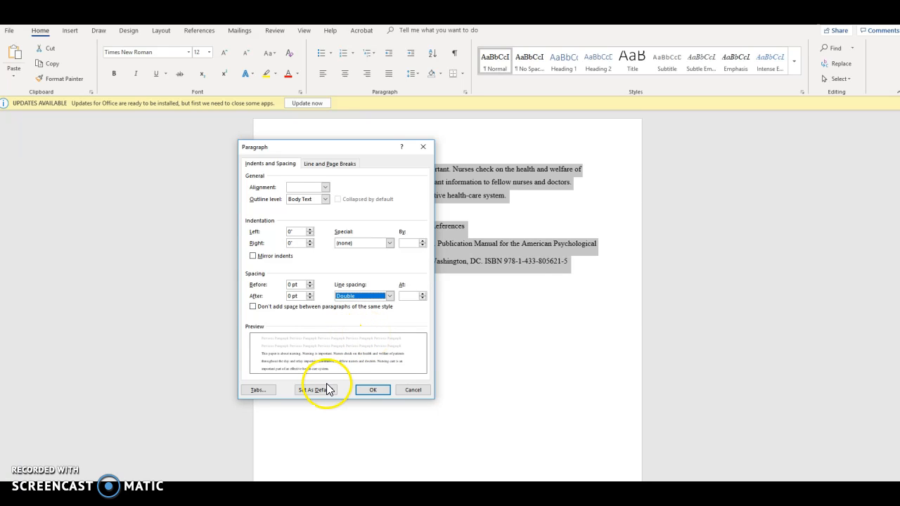
{"action": "left_click", "coordinate": [307, 390]}
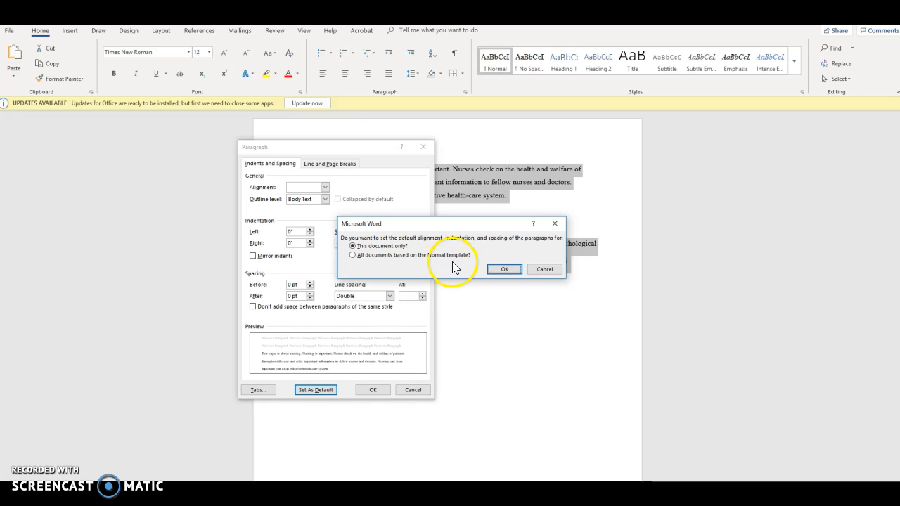
{"action": "left_click", "coordinate": [556, 270]}
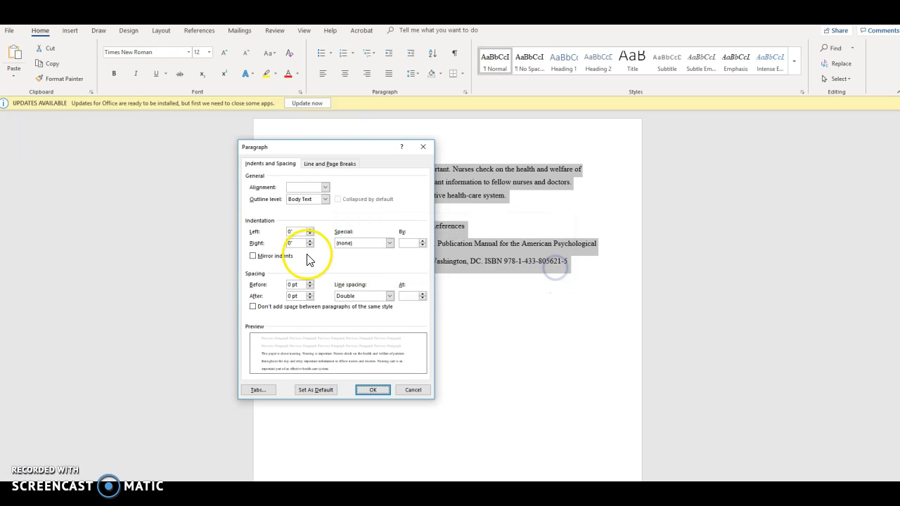
{"action": "left_click", "coordinate": [367, 389]}
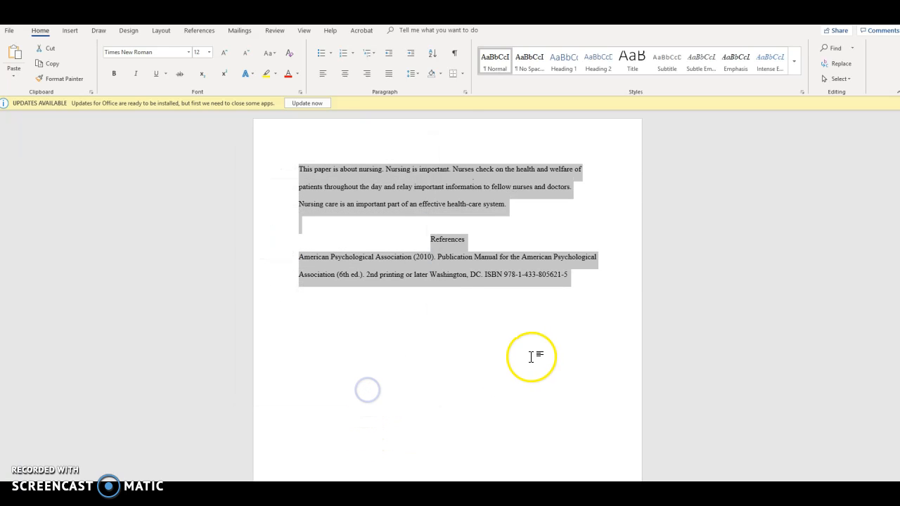
{"action": "left_click", "coordinate": [491, 319]}
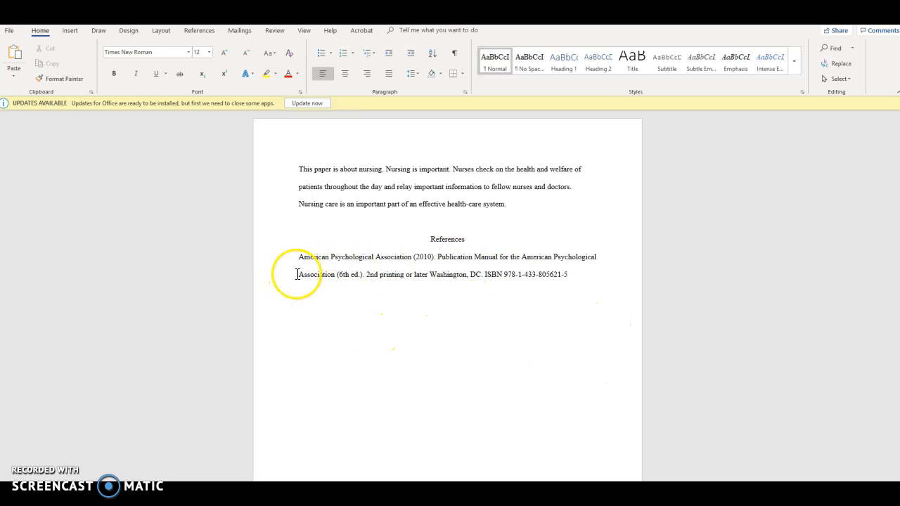
Give the American Psychological Association reference entry a 0.5" hanging indent.
{"action": "left_click_drag", "start_coordinate": [313, 277], "coordinate": [569, 277]}
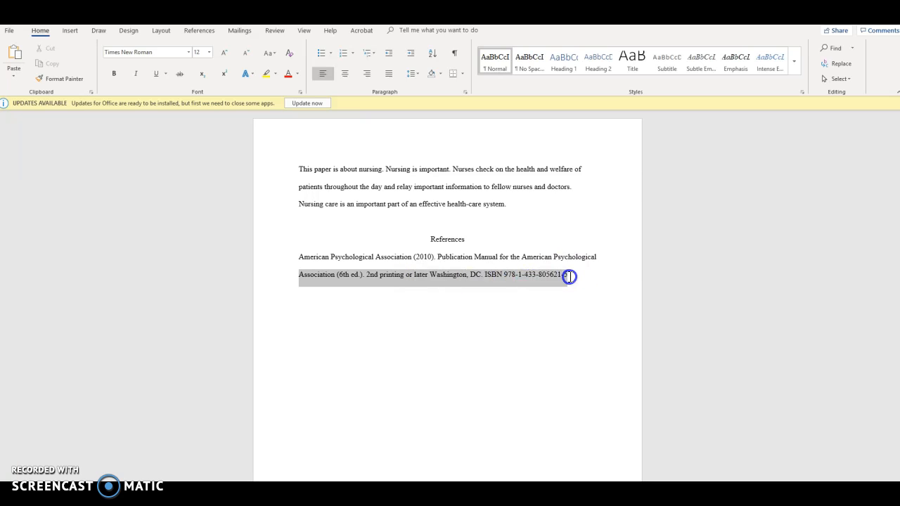
{"action": "right_click", "coordinate": [339, 281]}
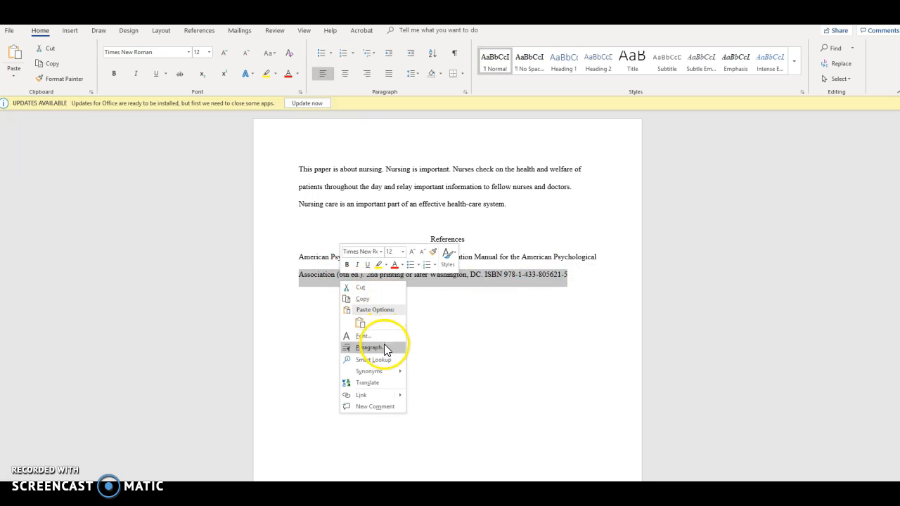
{"action": "left_click", "coordinate": [384, 348]}
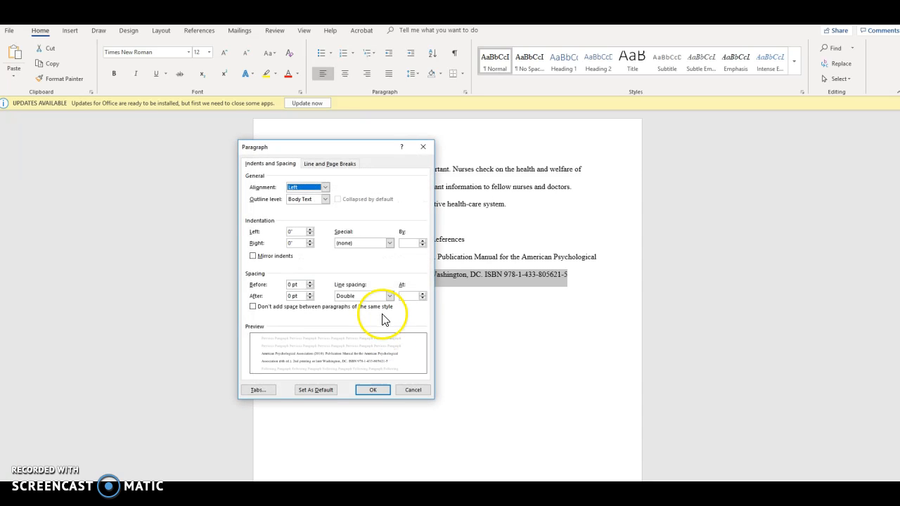
{"action": "left_click", "coordinate": [388, 242]}
{"action": "left_click", "coordinate": [388, 264]}
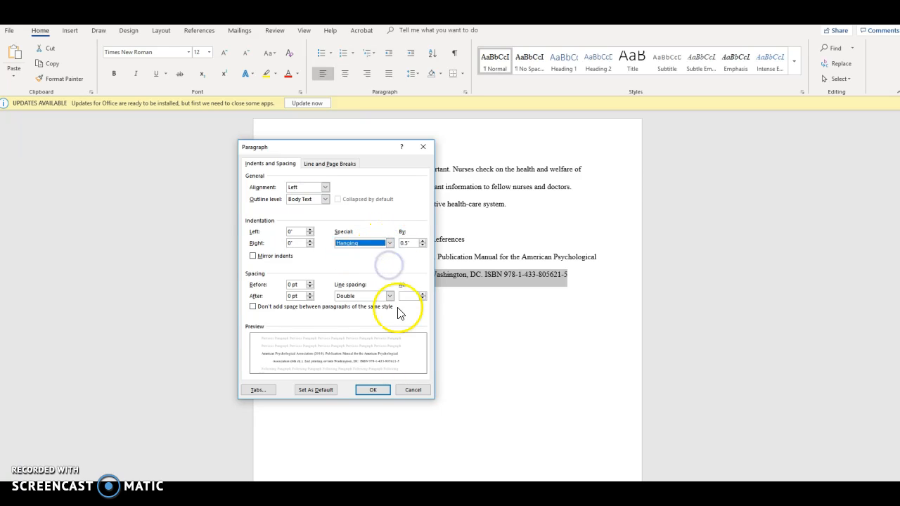
{"action": "left_click", "coordinate": [373, 390]}
{"action": "left_click", "coordinate": [570, 341]}
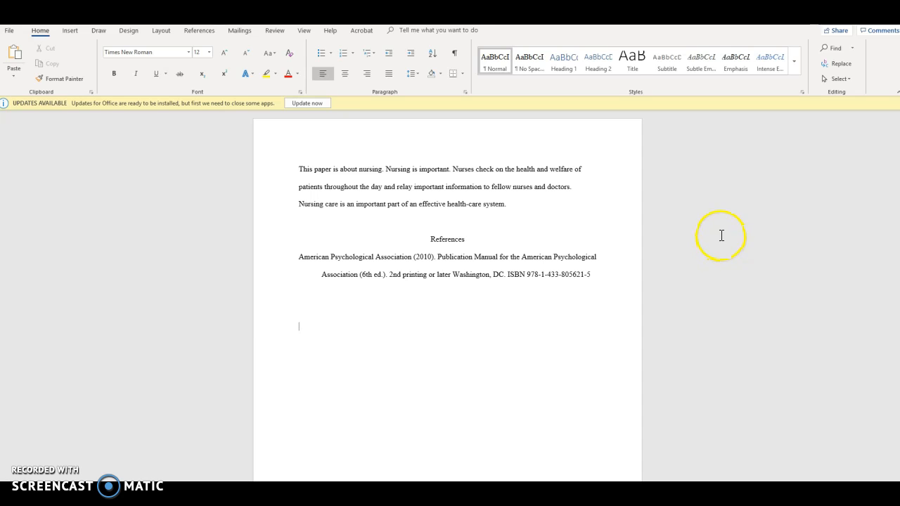
Select all the text in the document and copy it.
{"action": "left_click", "coordinate": [298, 161]}
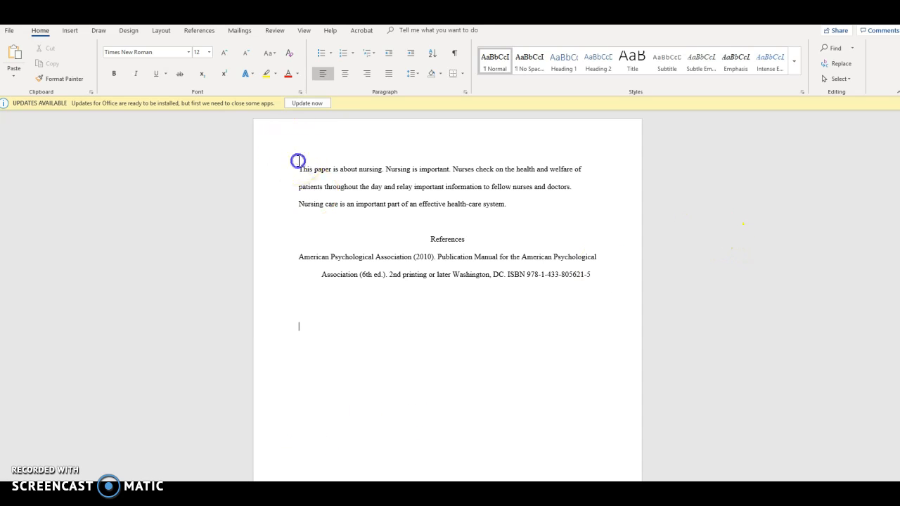
{"action": "left_click_drag", "start_coordinate": [300, 167], "coordinate": [599, 275]}
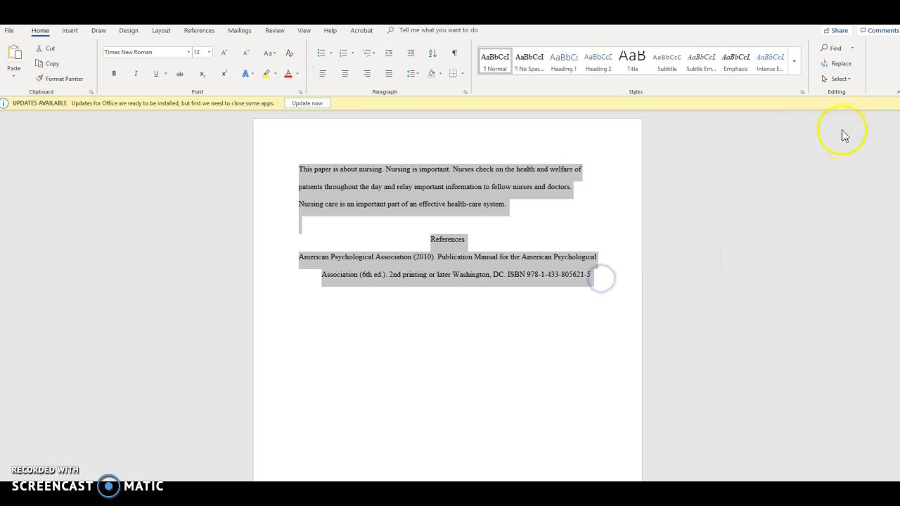
{"action": "left_click", "coordinate": [849, 83]}
{"action": "left_click", "coordinate": [839, 93]}
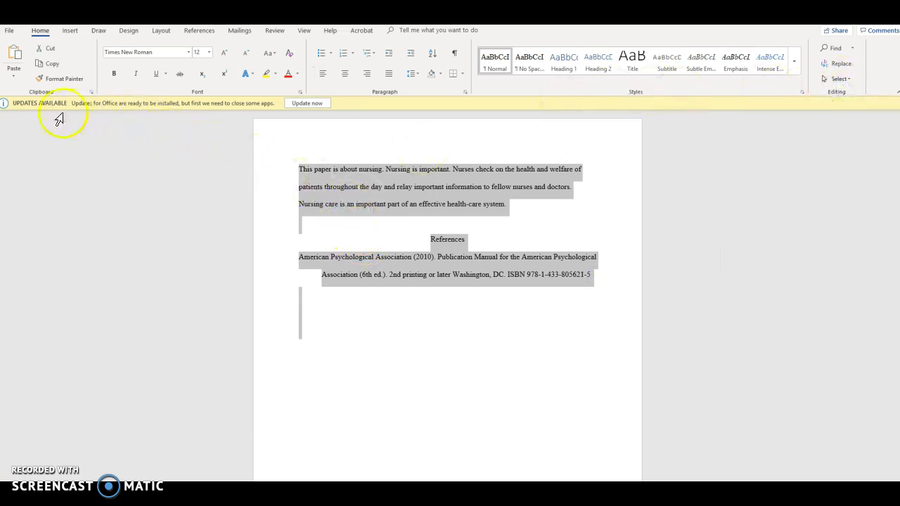
{"action": "left_click", "coordinate": [39, 64]}
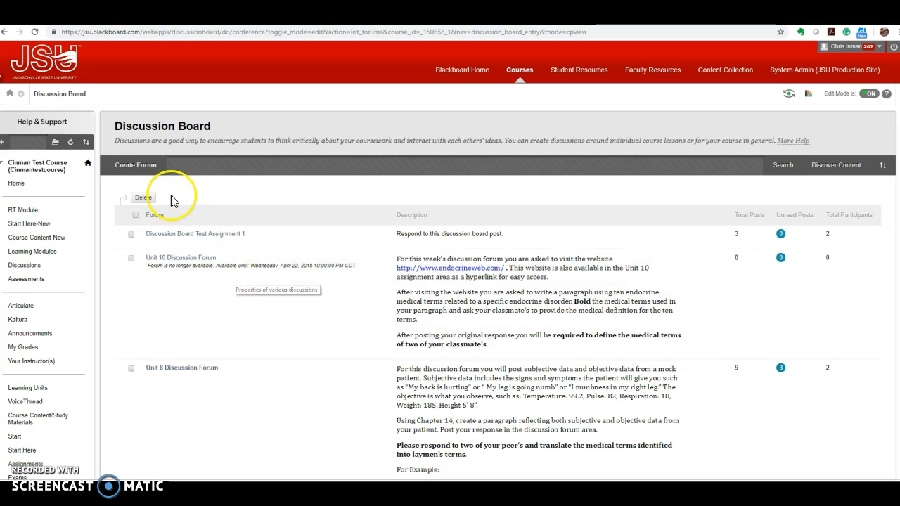
In Blackboard's Discussion Board, open the Unit 8 Discussion Forum and start a new thread.
{"action": "left_click", "coordinate": [139, 167]}
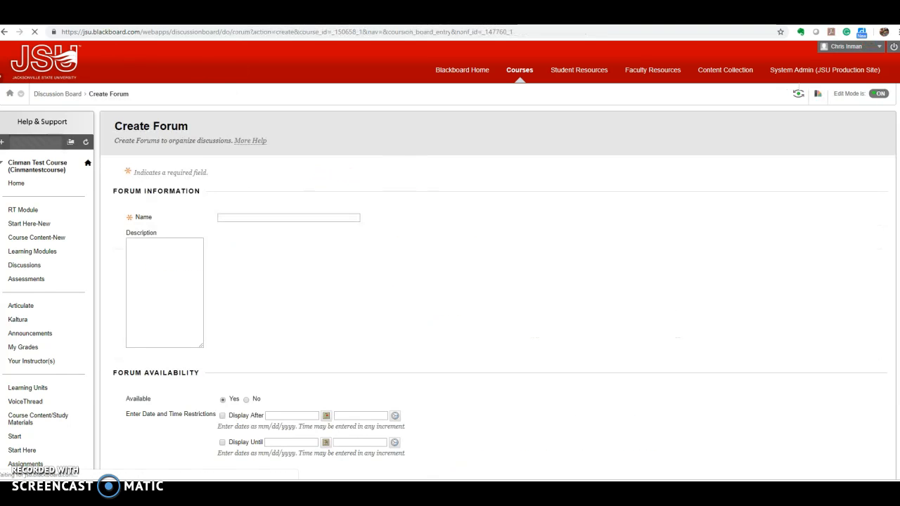
{"action": "left_click", "coordinate": [4, 31]}
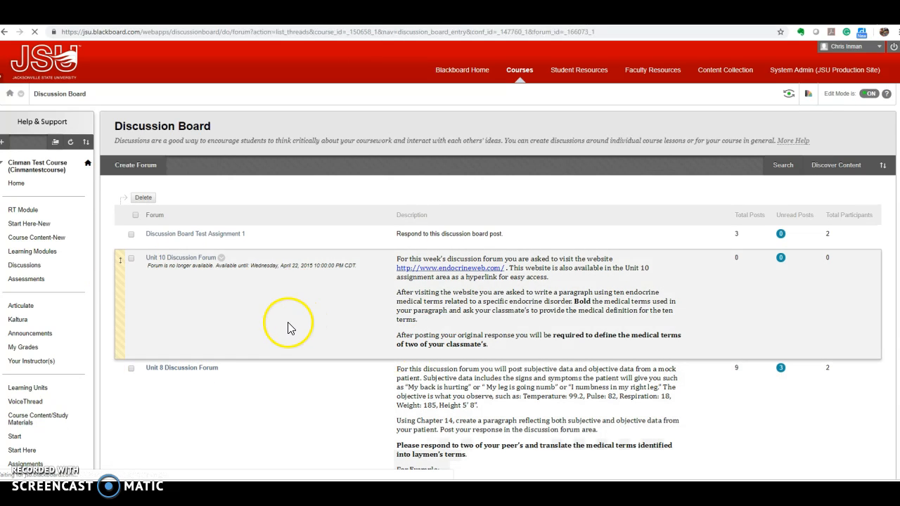
{"action": "left_click", "coordinate": [208, 367]}
{"action": "left_click", "coordinate": [138, 179]}
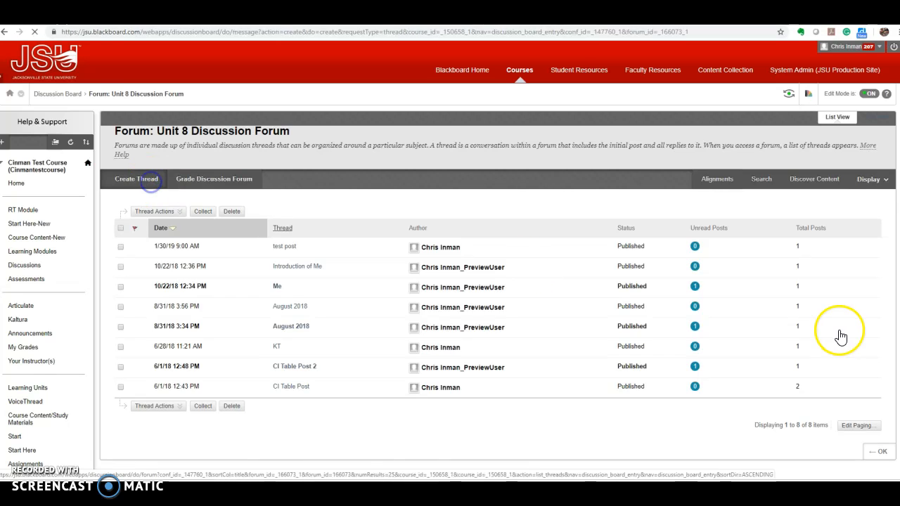
Enter "test post" as the thread's subject and paste the copied paper text into the message.
{"action": "scroll", "coordinate": [506, 260], "scroll_direction": "down", "scroll_amount": 2}
{"action": "left_click", "coordinate": [330, 213]}
{"action": "left_click", "coordinate": [315, 235]}
{"action": "left_click", "coordinate": [284, 323]}
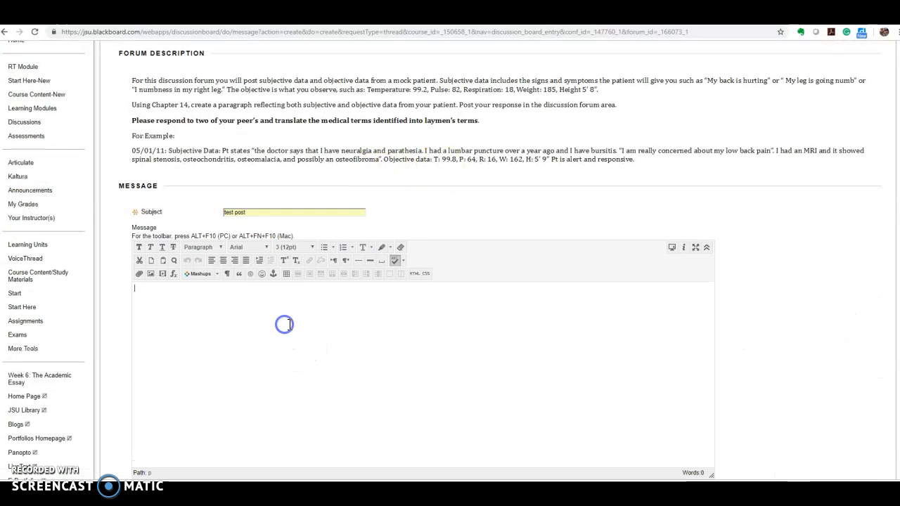
{"action": "key", "text": "ctrl+v"}
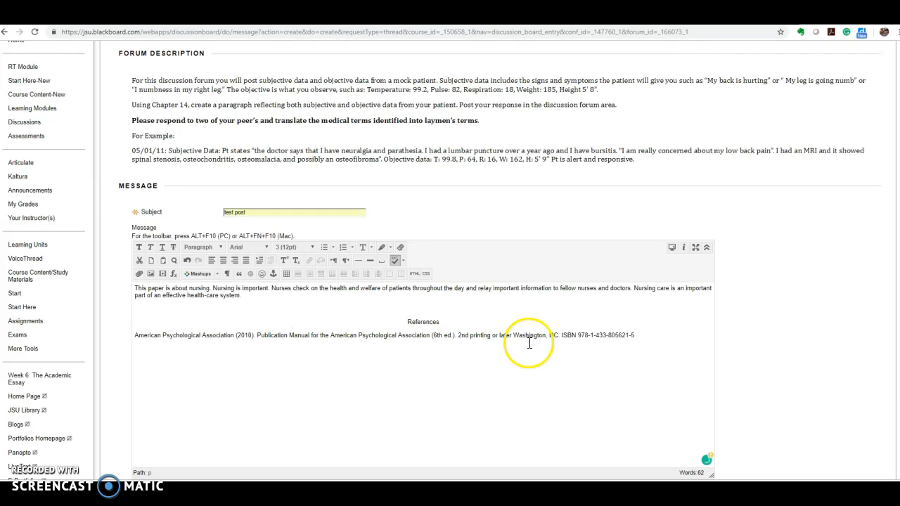
{"action": "scroll", "coordinate": [640, 356], "scroll_direction": "up", "scroll_amount": 1}
{"action": "scroll", "coordinate": [640, 356], "scroll_direction": "down", "scroll_amount": 2}
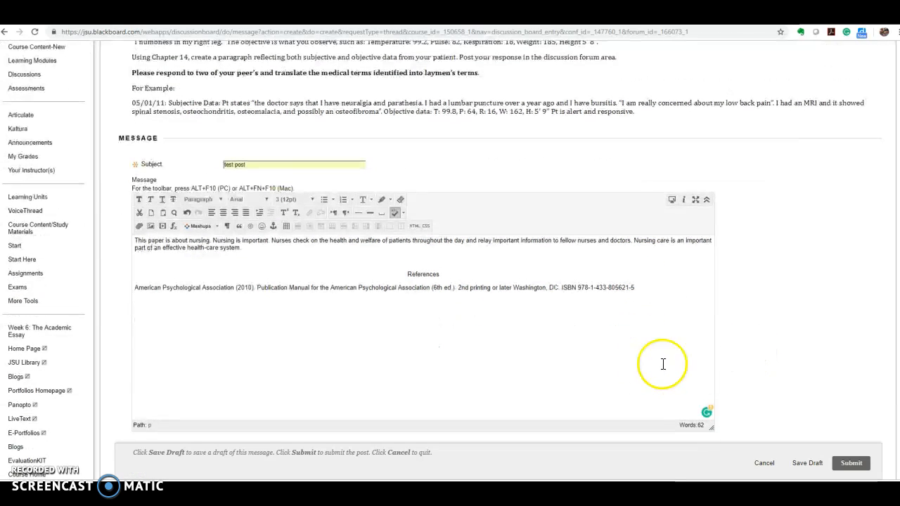
{"action": "left_click", "coordinate": [230, 248]}
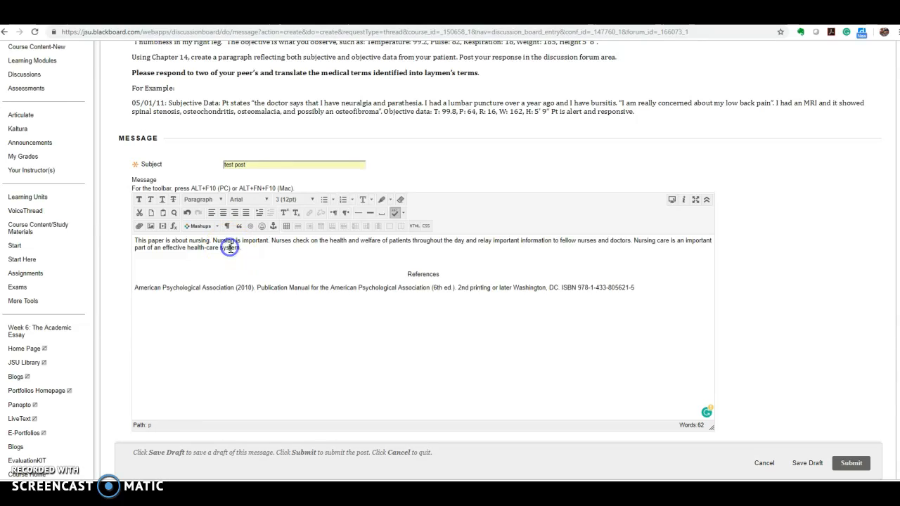
{"action": "left_click", "coordinate": [246, 294]}
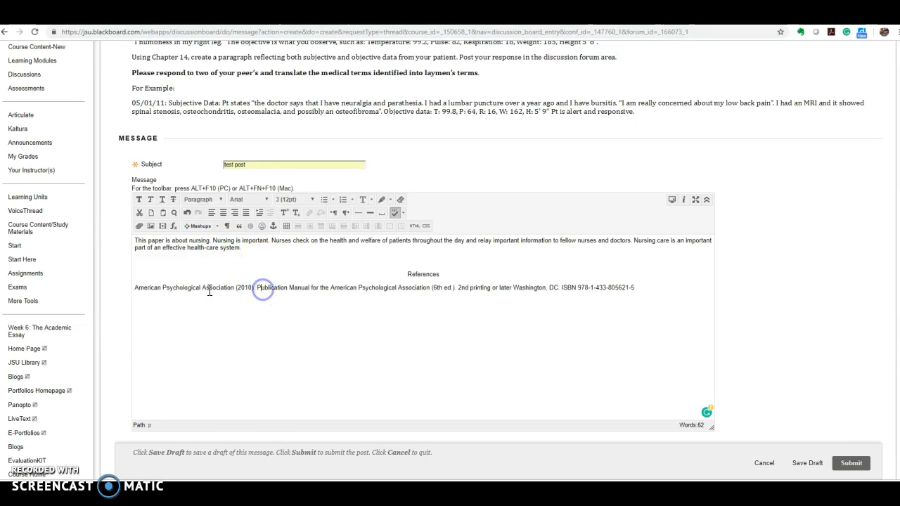
Change the font of the whole message text, including the References section, to Times New Roman.
{"action": "left_click_drag", "start_coordinate": [138, 288], "coordinate": [354, 299]}
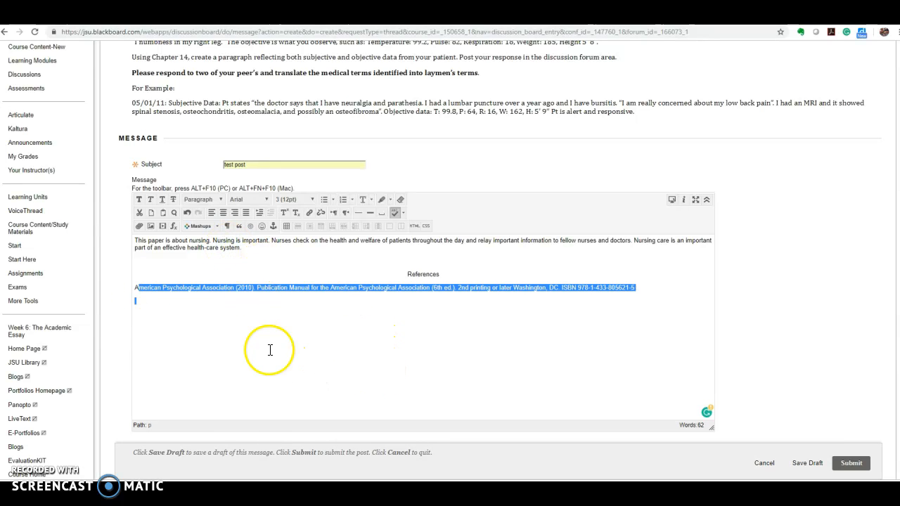
{"action": "left_click", "coordinate": [408, 326]}
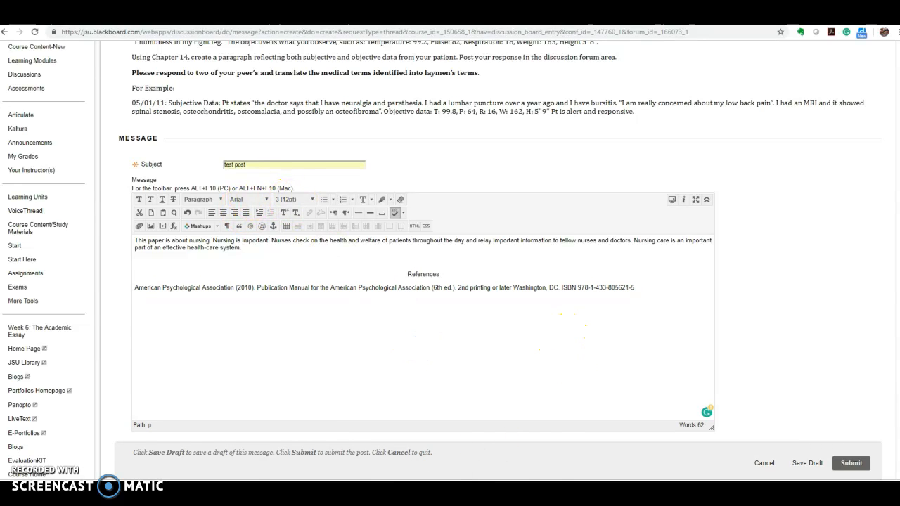
{"action": "mouse_move", "coordinate": [356, 492]}
{"action": "mouse_move", "coordinate": [511, 467]}
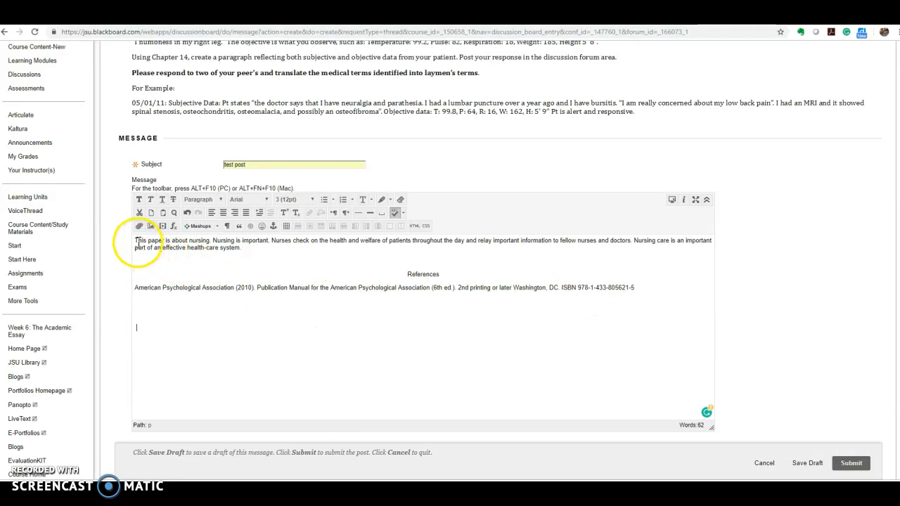
{"action": "left_click_drag", "start_coordinate": [138, 240], "coordinate": [613, 295]}
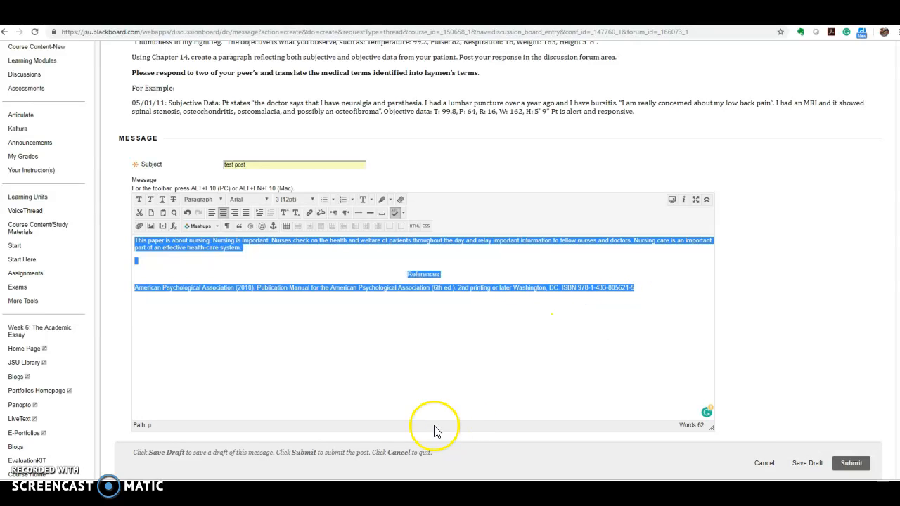
{"action": "left_click", "coordinate": [267, 200]}
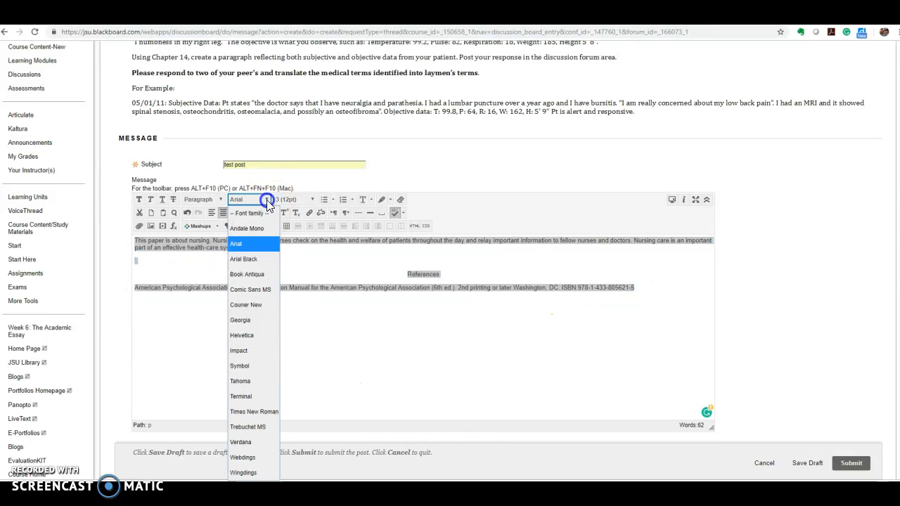
{"action": "left_click", "coordinate": [249, 410]}
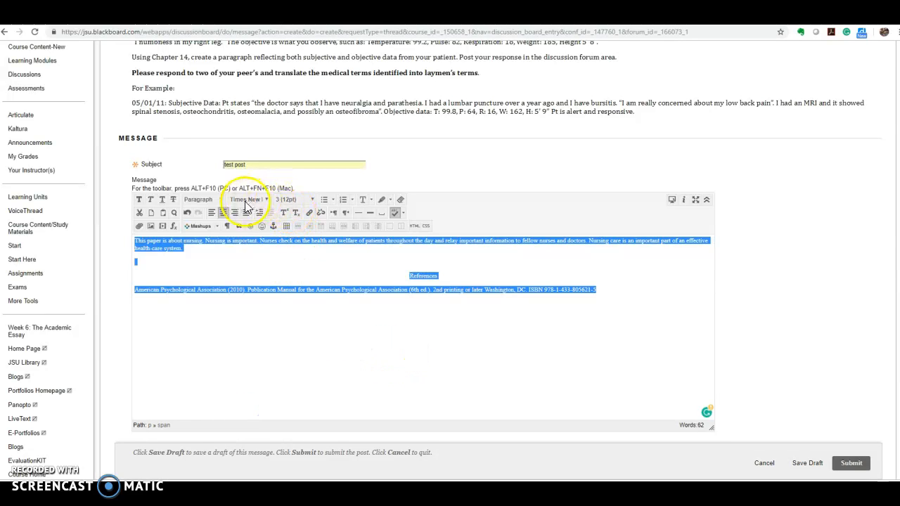
{"action": "left_click", "coordinate": [335, 309]}
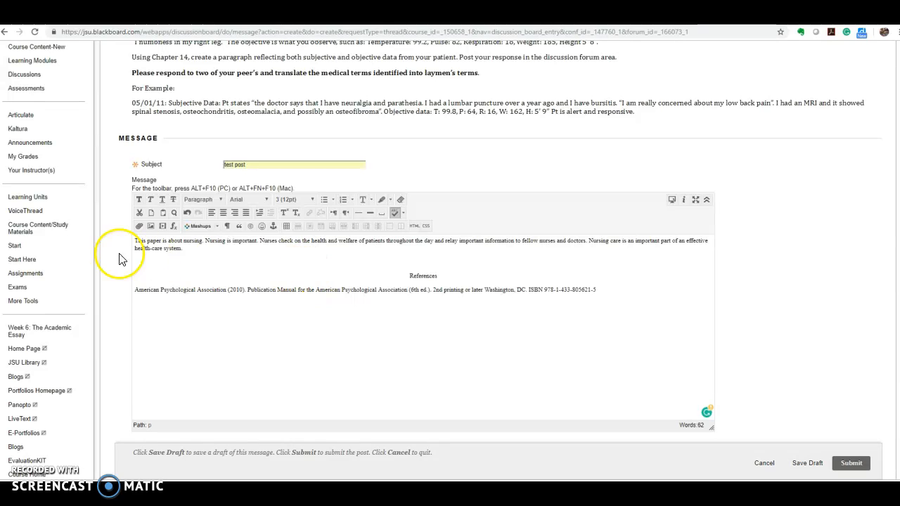
Copy the whole message text and paste it below the paper in the Word file Document2 to check its font size.
{"action": "left_click_drag", "start_coordinate": [135, 243], "coordinate": [606, 287]}
{"action": "key", "text": "ctrl+c"}
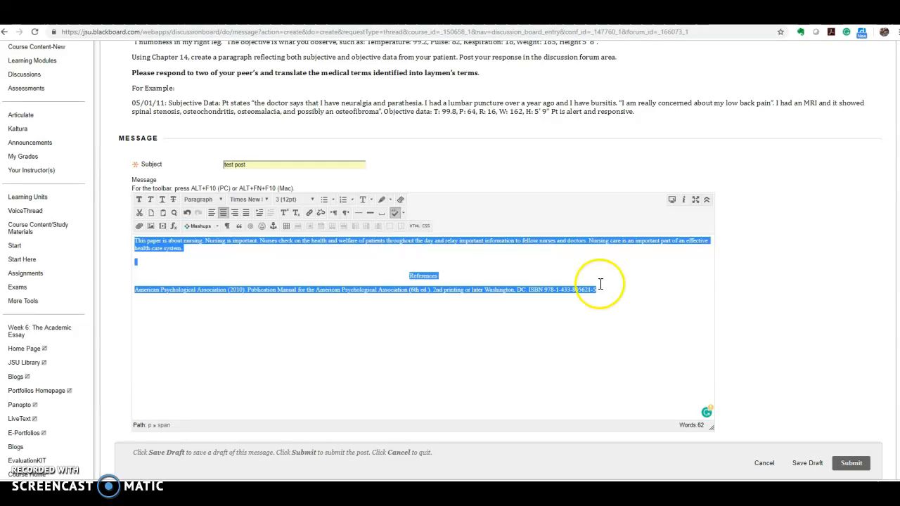
{"action": "left_click", "coordinate": [357, 492]}
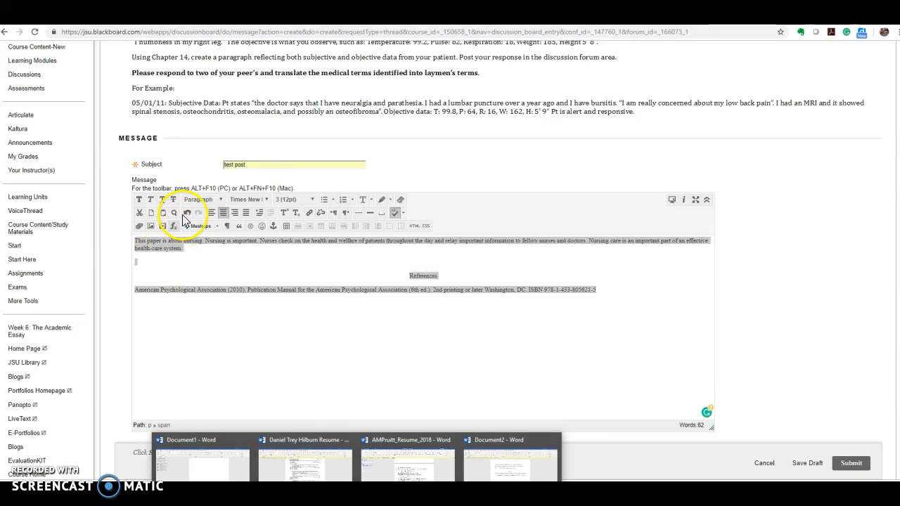
{"action": "left_click", "coordinate": [478, 478]}
{"action": "left_click", "coordinate": [572, 334]}
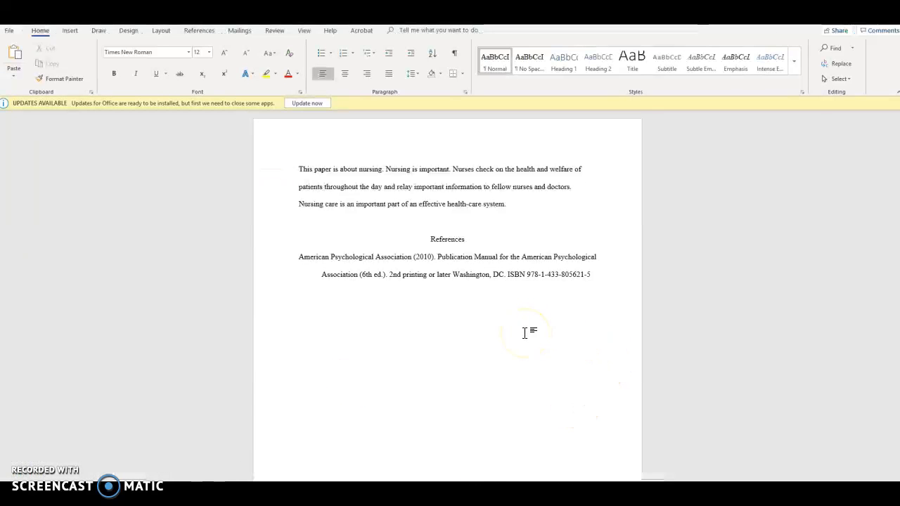
{"action": "key", "text": "ctrl+v"}
{"action": "left_click_drag", "start_coordinate": [298, 322], "coordinate": [524, 382]}
{"action": "key", "text": "ctrl+c"}
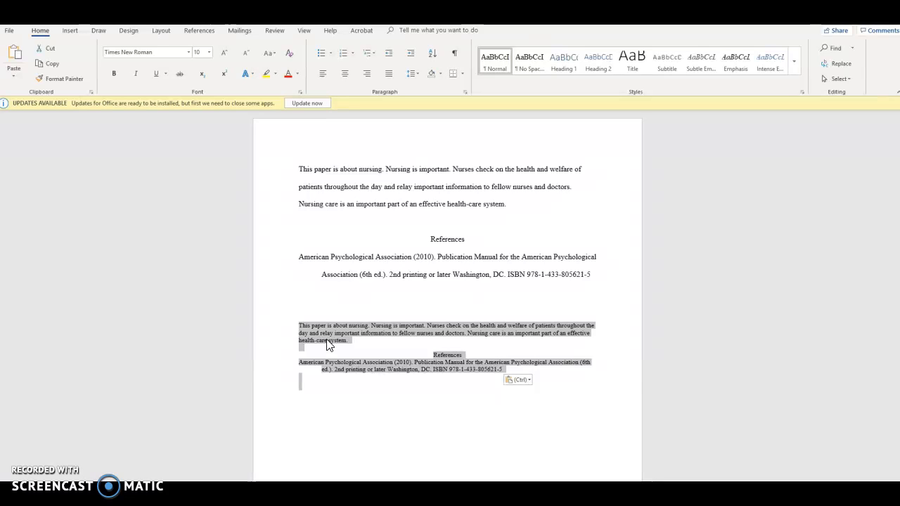
{"action": "left_click", "coordinate": [397, 400]}
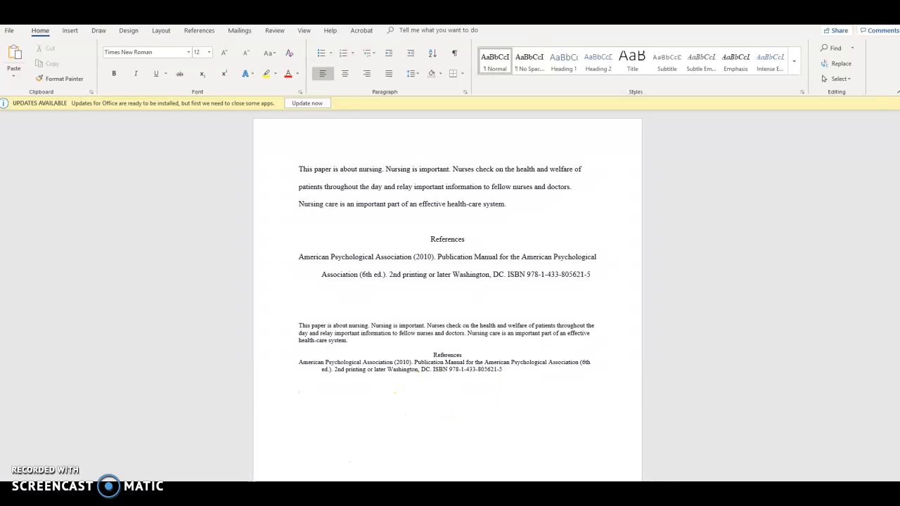
Switch back to the Blackboard thread and set the message text's font size to 4 (14pt).
{"action": "left_click", "coordinate": [264, 491]}
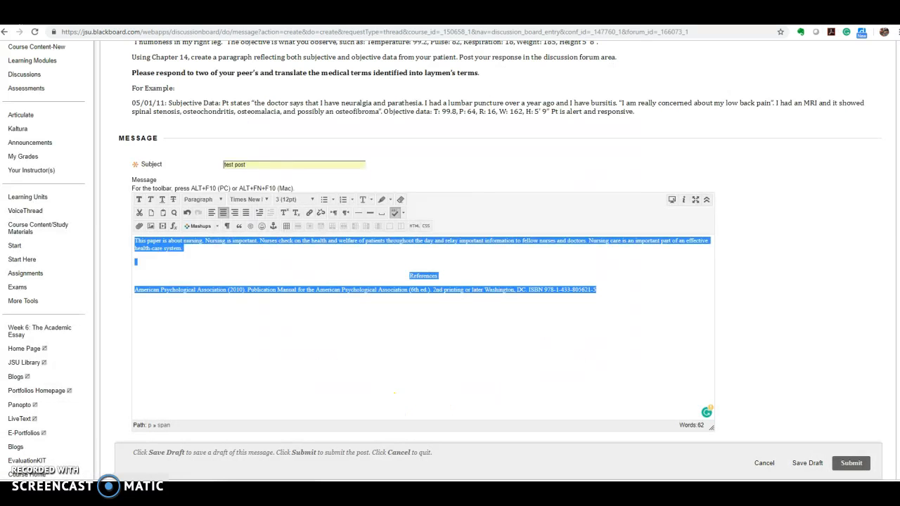
{"action": "left_click", "coordinate": [311, 199]}
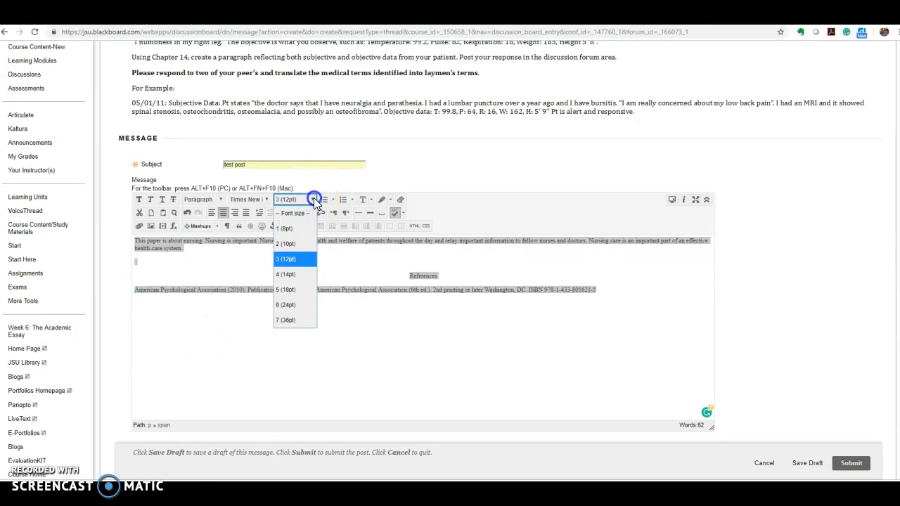
{"action": "left_click", "coordinate": [305, 275]}
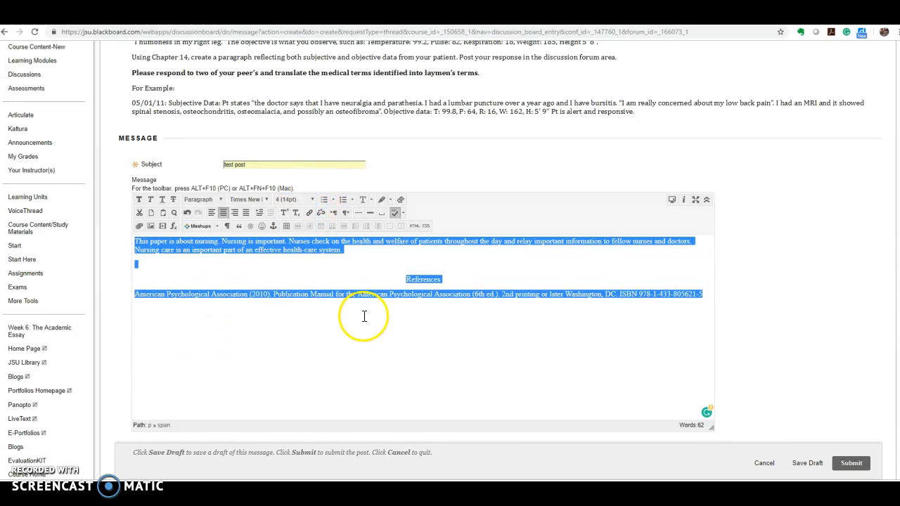
Paste the resized message text below the first test copy in Word's Document2 and check its font size.
{"action": "left_click", "coordinate": [357, 490]}
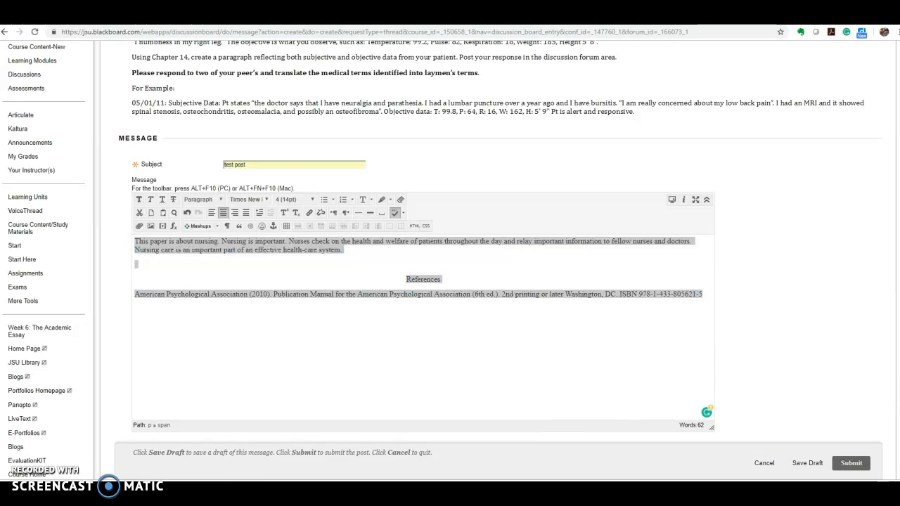
{"action": "left_click", "coordinate": [514, 462]}
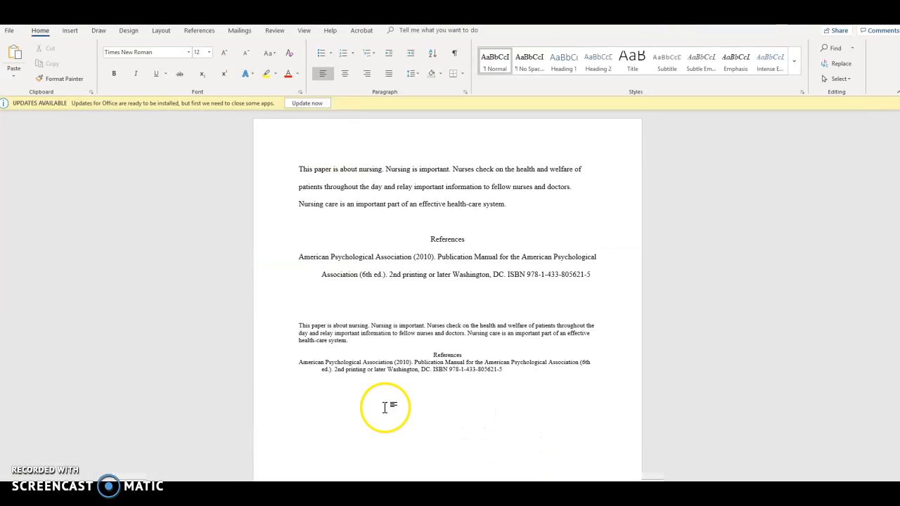
{"action": "key", "text": "ctrl+v"}
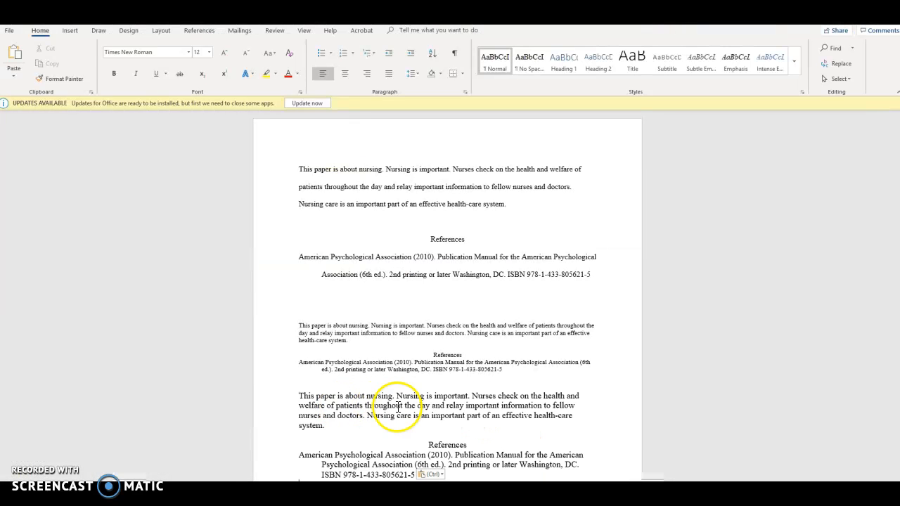
{"action": "scroll", "coordinate": [341, 406], "scroll_direction": "down", "scroll_amount": 1}
{"action": "left_click_drag", "start_coordinate": [300, 350], "coordinate": [513, 436]}
{"action": "left_click", "coordinate": [383, 354]}
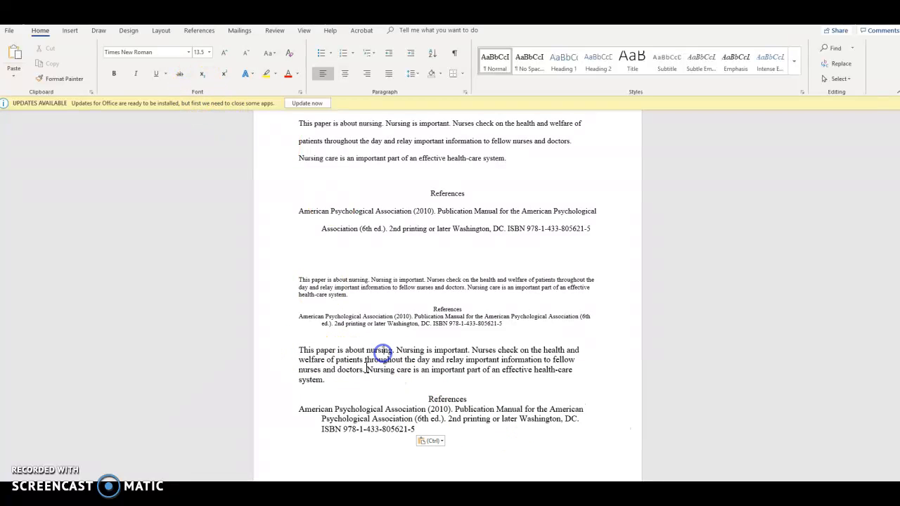
{"action": "left_click_drag", "start_coordinate": [300, 349], "coordinate": [490, 430]}
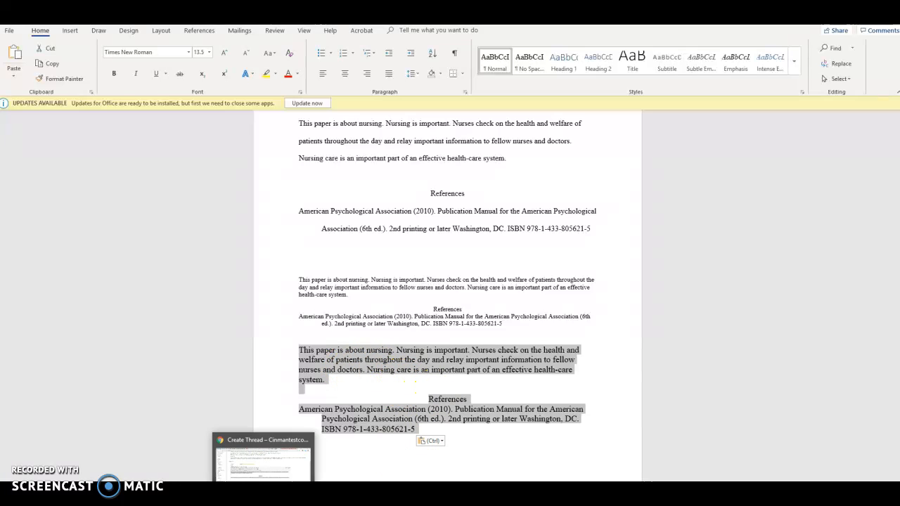
Return to the Blackboard thread and start a new paragraph before "Nursing care is an important part" in the message.
{"action": "left_click", "coordinate": [265, 456]}
{"action": "left_click", "coordinate": [538, 340]}
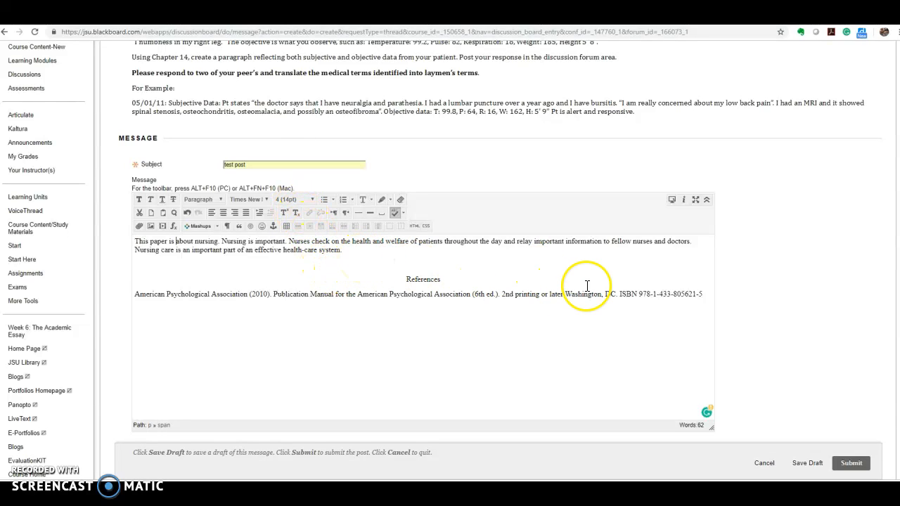
{"action": "scroll", "coordinate": [613, 263], "scroll_direction": "down", "scroll_amount": 2}
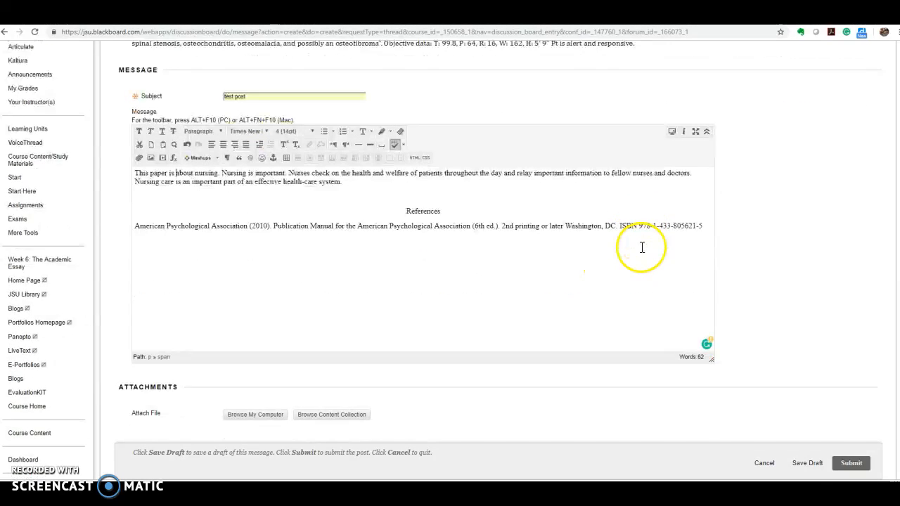
{"action": "scroll", "coordinate": [634, 250], "scroll_direction": "up", "scroll_amount": 1}
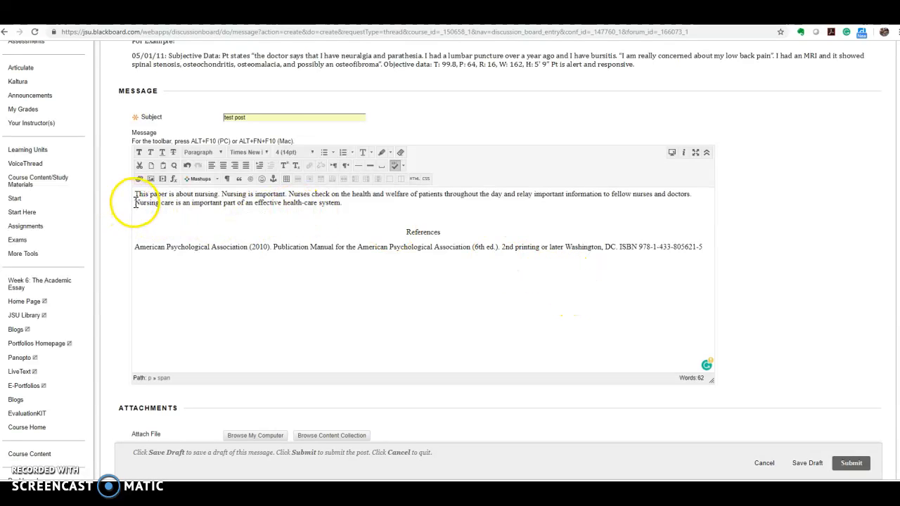
{"action": "key", "text": "Return"}
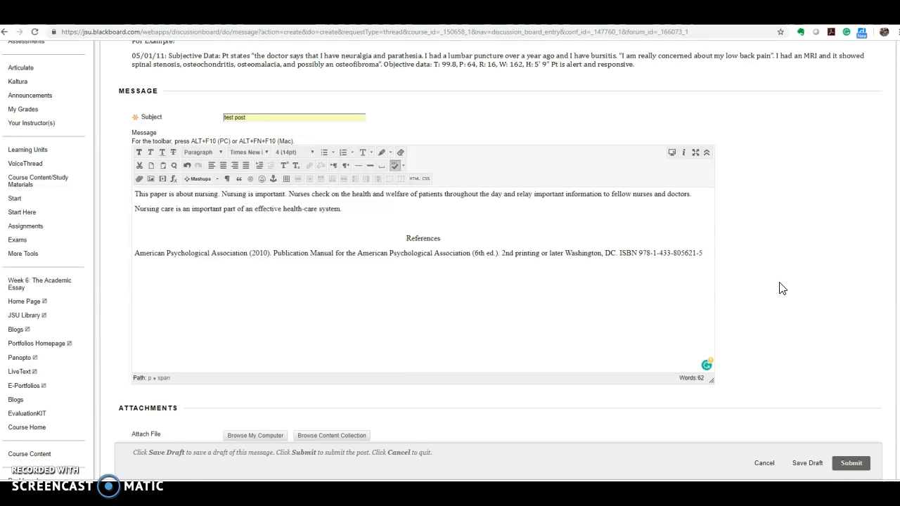
Break the reference entry before "2nd printing" and indent that second line to imitate a hanging indent.
{"action": "key", "text": "Return"}
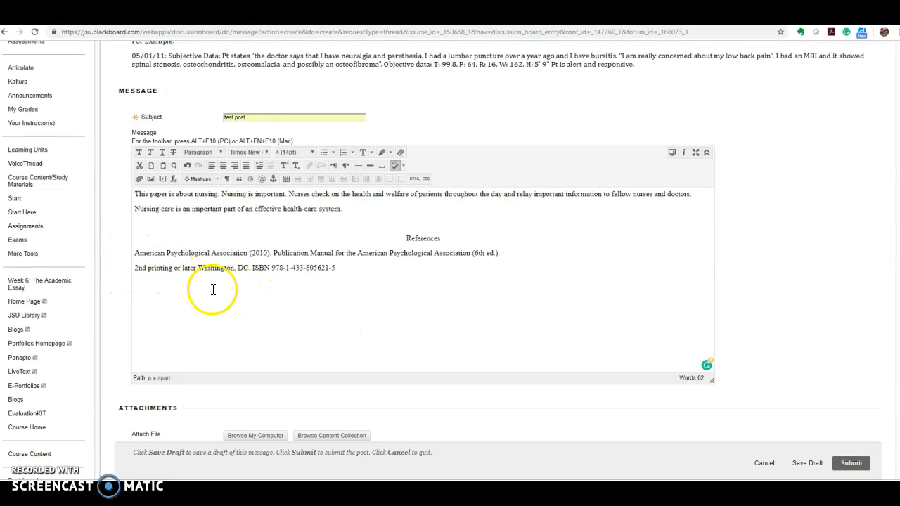
{"action": "left_click", "coordinate": [258, 168]}
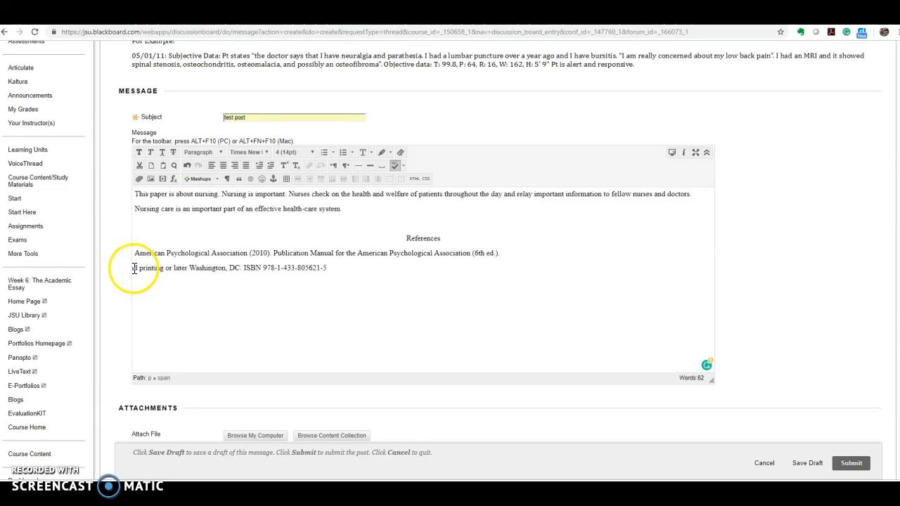
{"action": "left_click", "coordinate": [260, 170]}
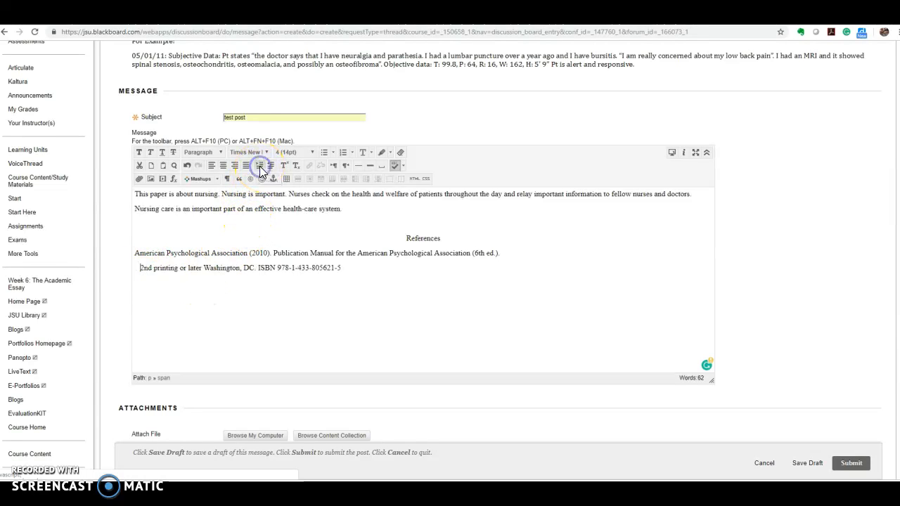
{"action": "left_click", "coordinate": [260, 169]}
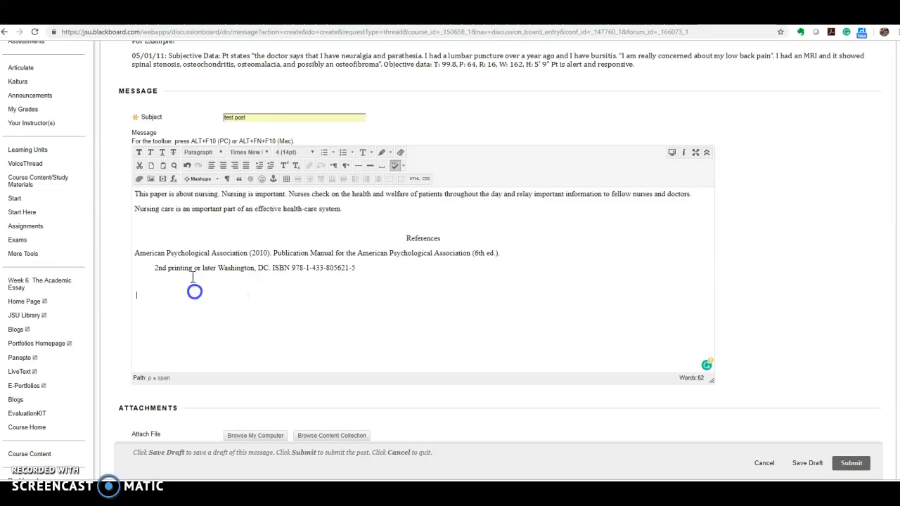
Format the indented "2nd printing" reference line in Times New Roman, size 4 (14pt).
{"action": "left_click_drag", "start_coordinate": [153, 268], "coordinate": [376, 263]}
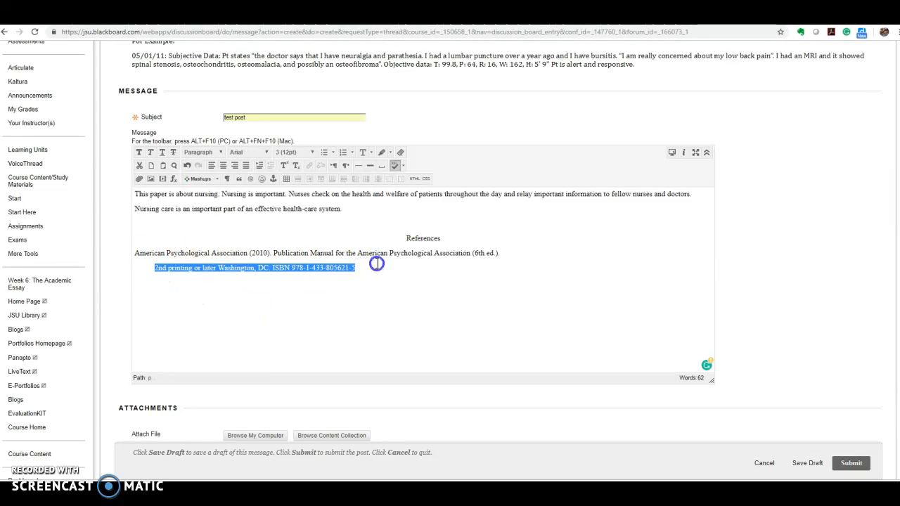
{"action": "left_click", "coordinate": [261, 152]}
{"action": "left_click", "coordinate": [251, 365]}
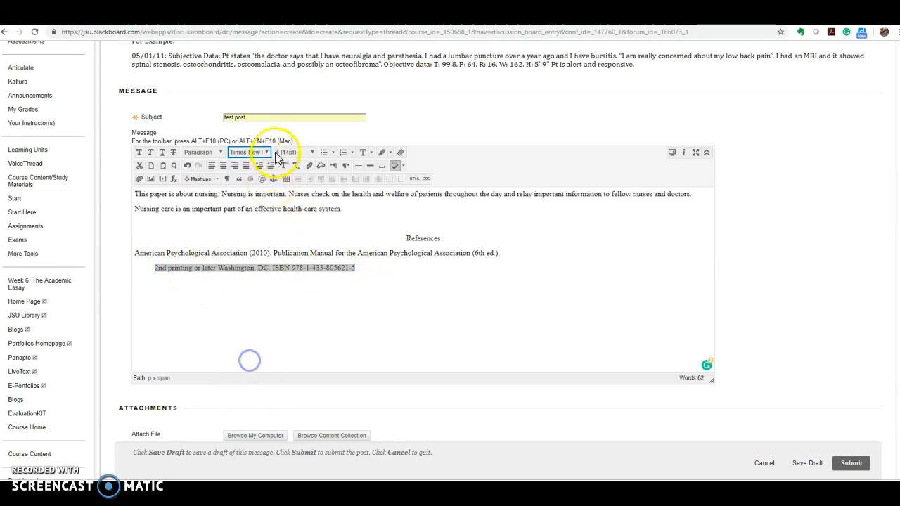
{"action": "left_click", "coordinate": [295, 151]}
{"action": "left_click", "coordinate": [296, 228]}
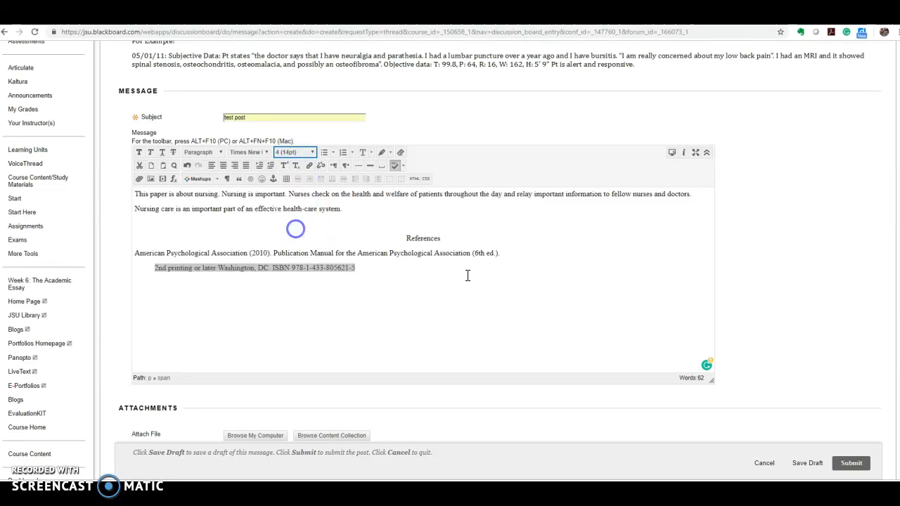
{"action": "scroll", "coordinate": [594, 296], "scroll_direction": "down", "scroll_amount": 2}
{"action": "left_click", "coordinate": [586, 346]}
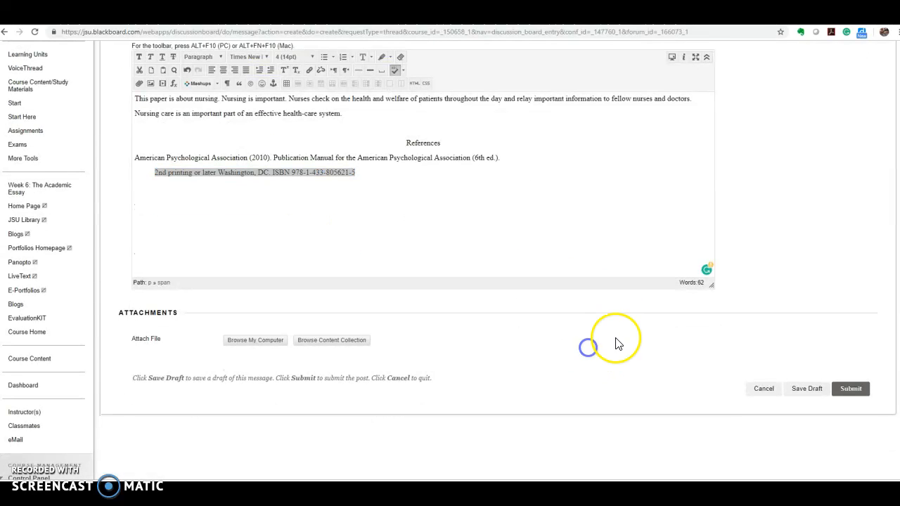
{"action": "left_click", "coordinate": [553, 241]}
{"action": "left_click", "coordinate": [570, 204]}
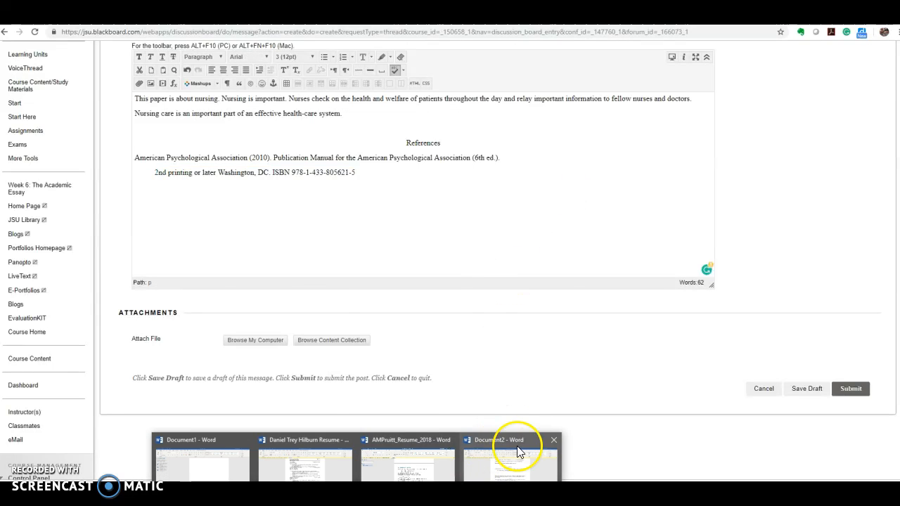
Switch to Word's Document2 and delete both test copies pasted below the original paper.
{"action": "left_click", "coordinate": [518, 454]}
{"action": "left_click_drag", "start_coordinate": [300, 277], "coordinate": [490, 436]}
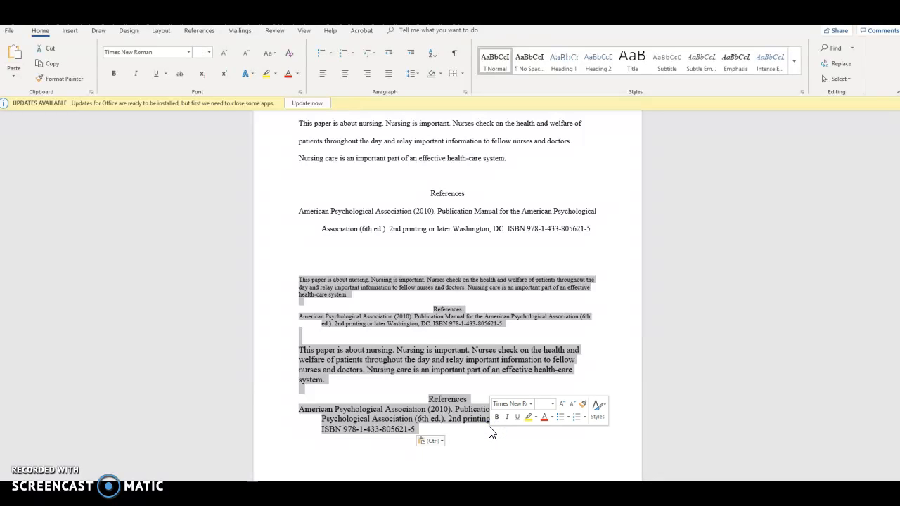
{"action": "key", "text": "Delete"}
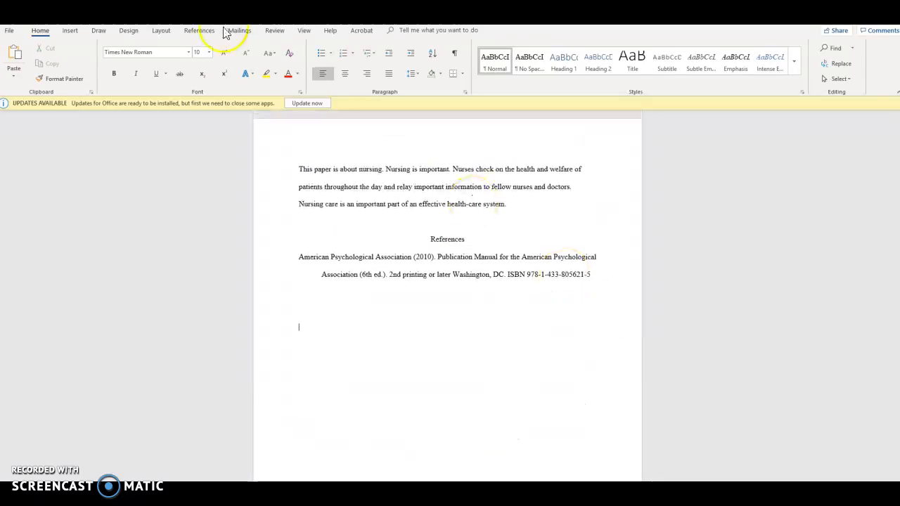
Save the Word paper to the Documents folder as a Word document named "apa submit".
{"action": "left_click", "coordinate": [15, 32]}
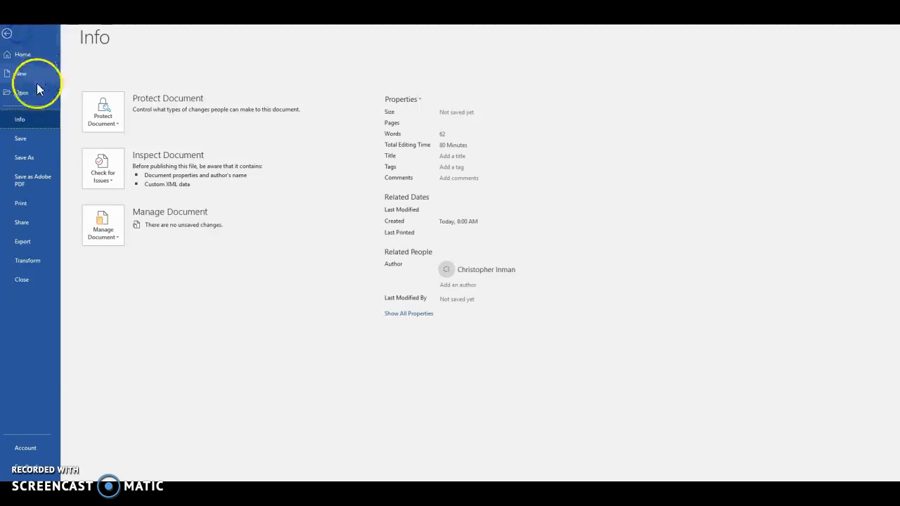
{"action": "left_click", "coordinate": [32, 157]}
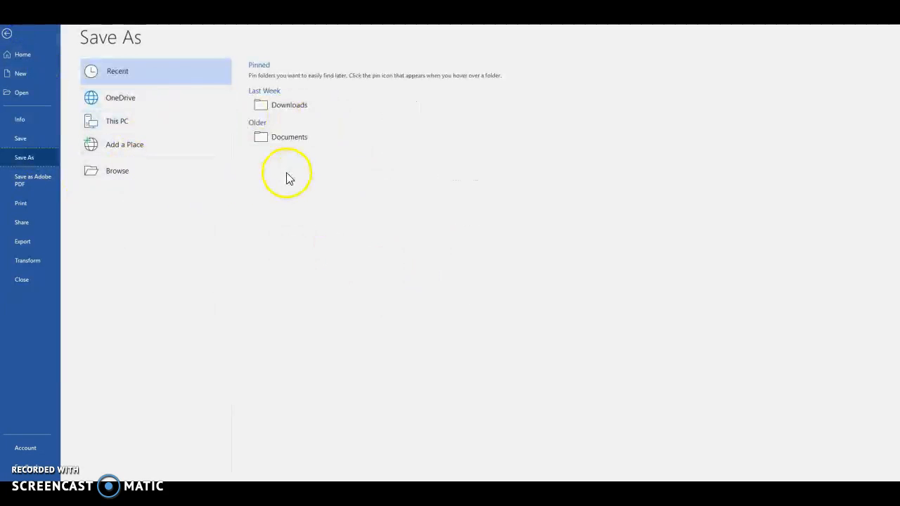
{"action": "left_click", "coordinate": [292, 139]}
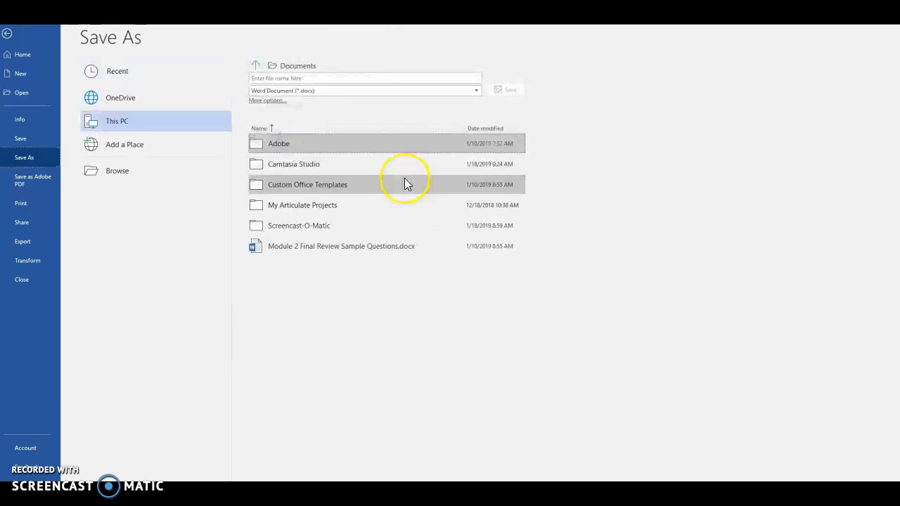
{"action": "left_click", "coordinate": [352, 78]}
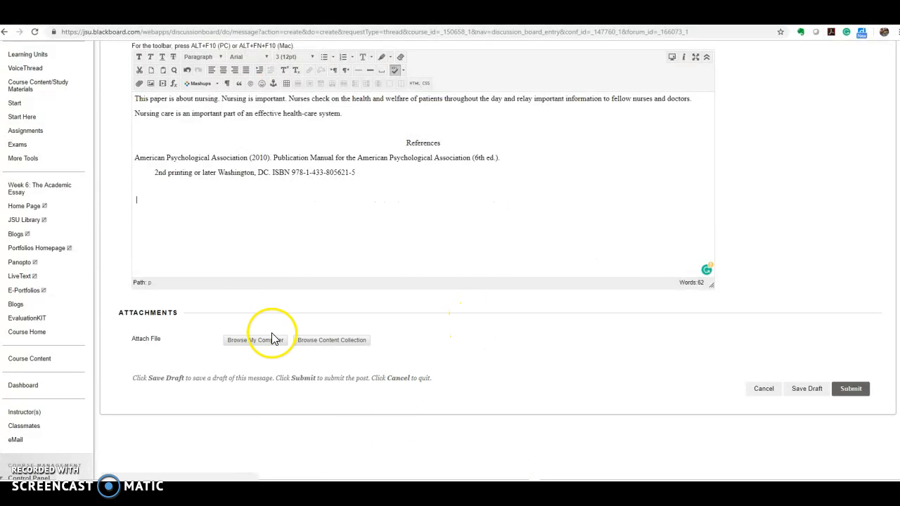
Return to the Blackboard thread, attach the file "apa submit" from the Documents folder and submit the post.
{"action": "left_click", "coordinate": [267, 341]}
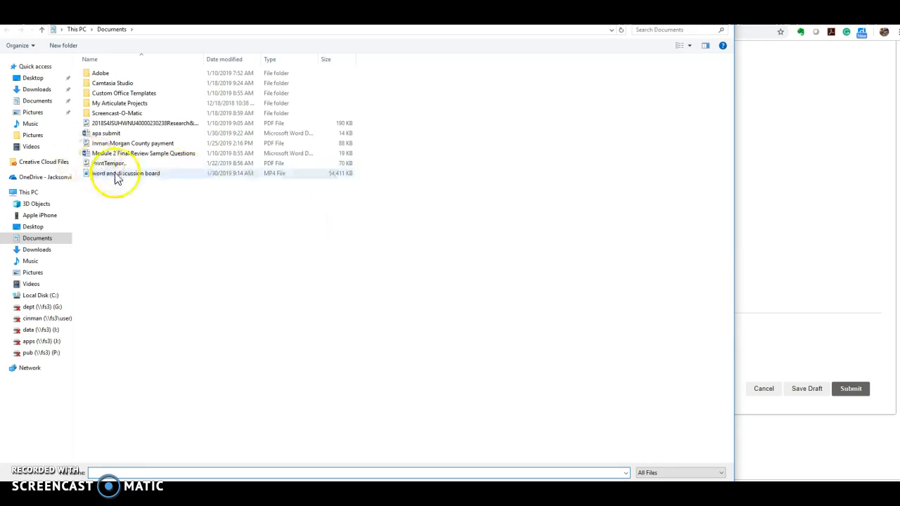
{"action": "left_click", "coordinate": [107, 134]}
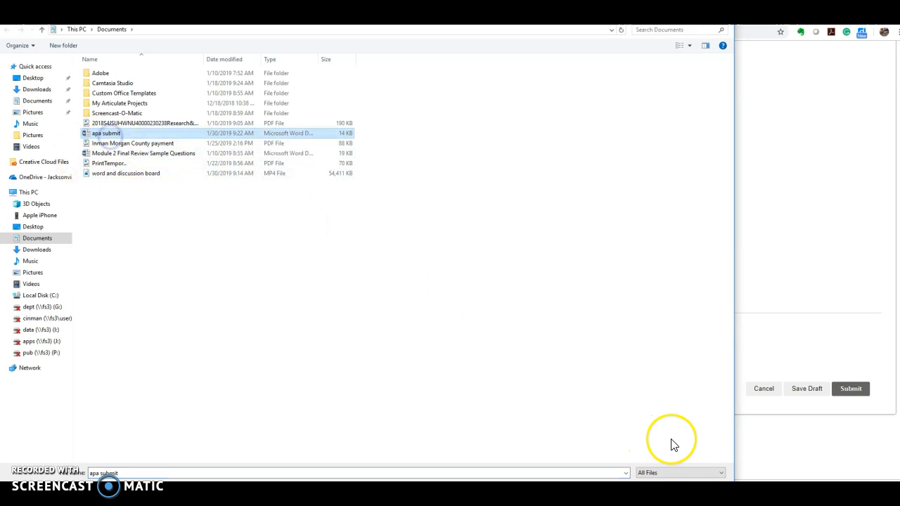
{"action": "left_click", "coordinate": [659, 490]}
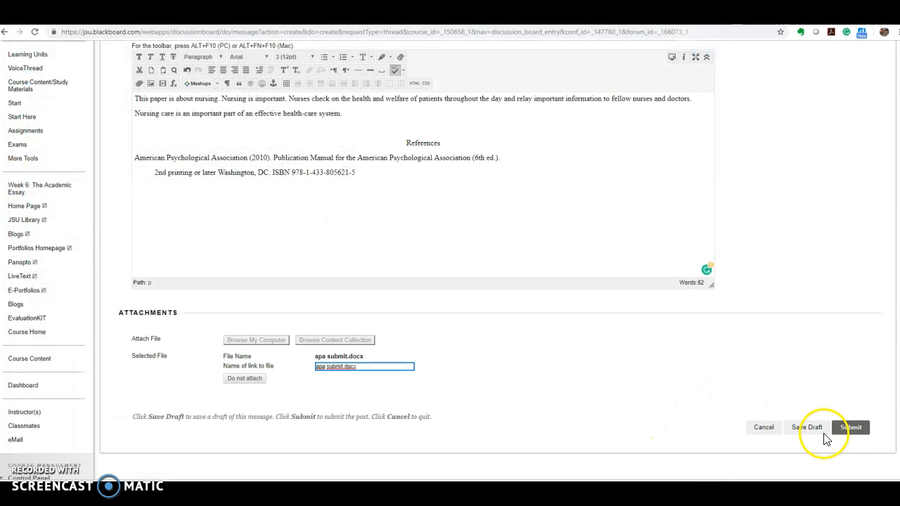
{"action": "left_click", "coordinate": [851, 428]}
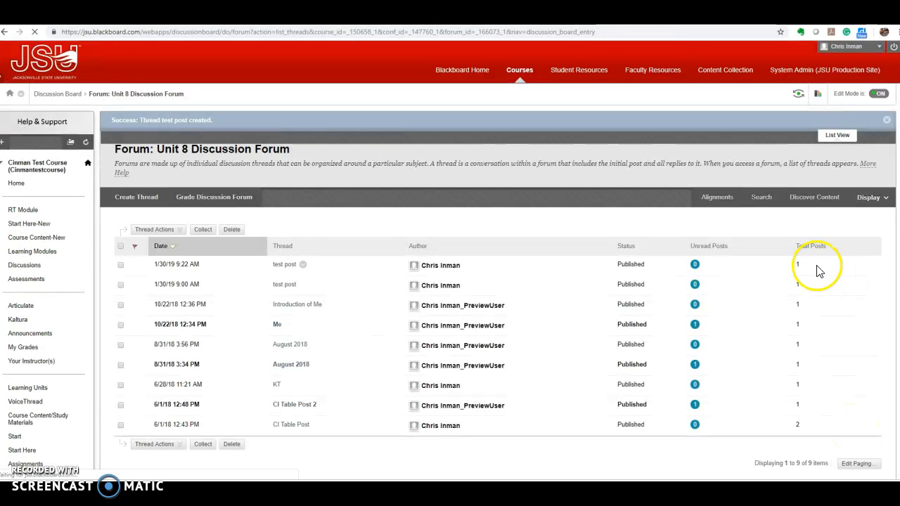
Open the newest "test post" thread in the forum and check the post's formatting and attachment.
{"action": "left_click", "coordinate": [282, 266]}
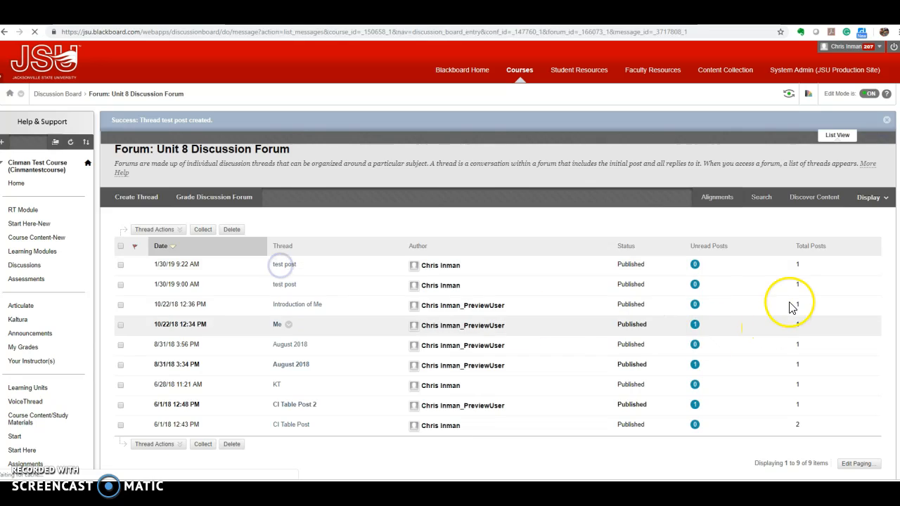
{"action": "scroll", "coordinate": [757, 249], "scroll_direction": "up", "scroll_amount": 1}
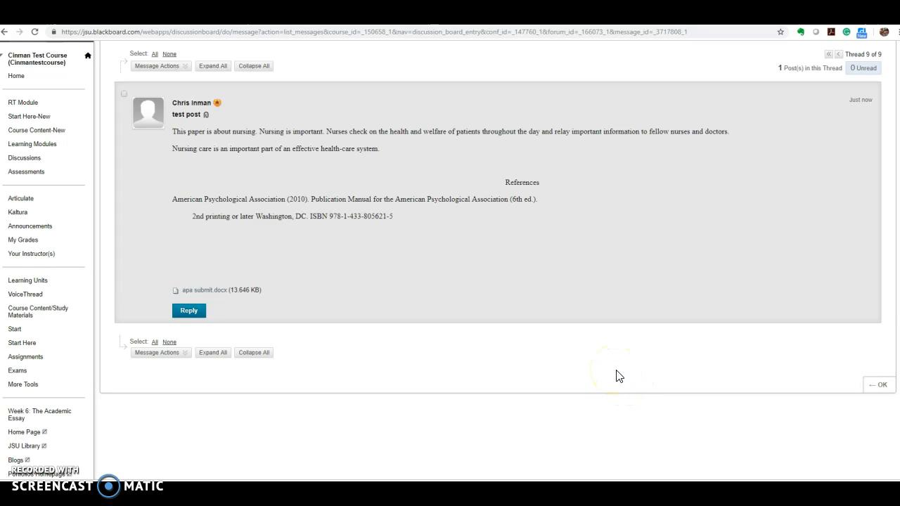
{"action": "scroll", "coordinate": [616, 377], "scroll_direction": "up", "scroll_amount": 1}
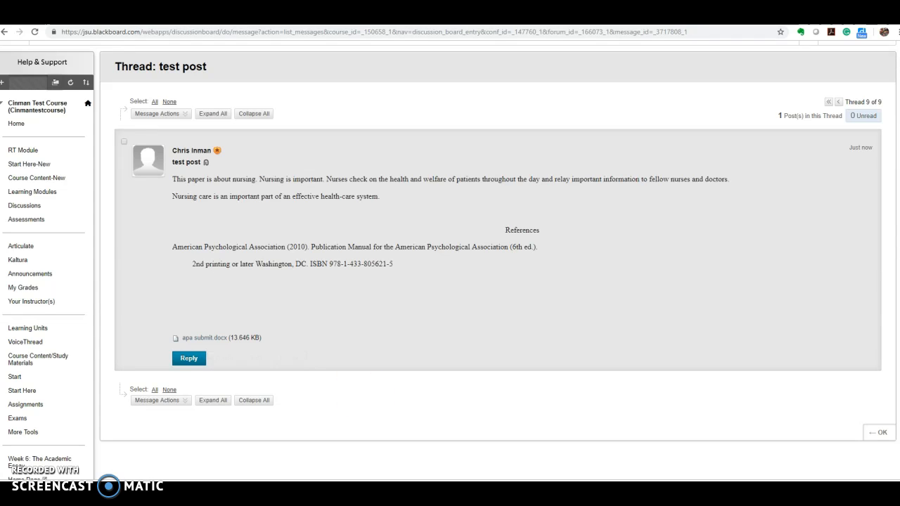
Go to the course's discussion board and set up a search for "preview" within the current discussion board.
{"action": "left_click", "coordinate": [22, 205]}
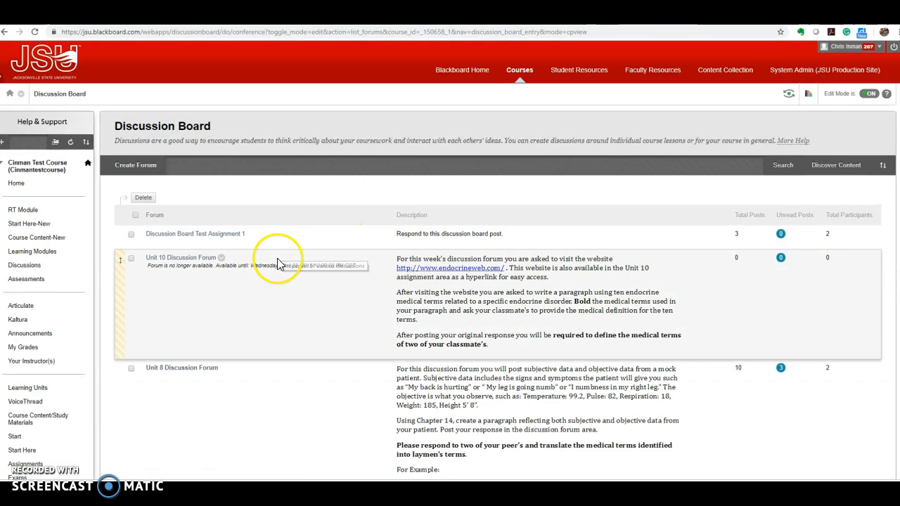
{"action": "scroll", "coordinate": [315, 210], "scroll_direction": "down", "scroll_amount": 4}
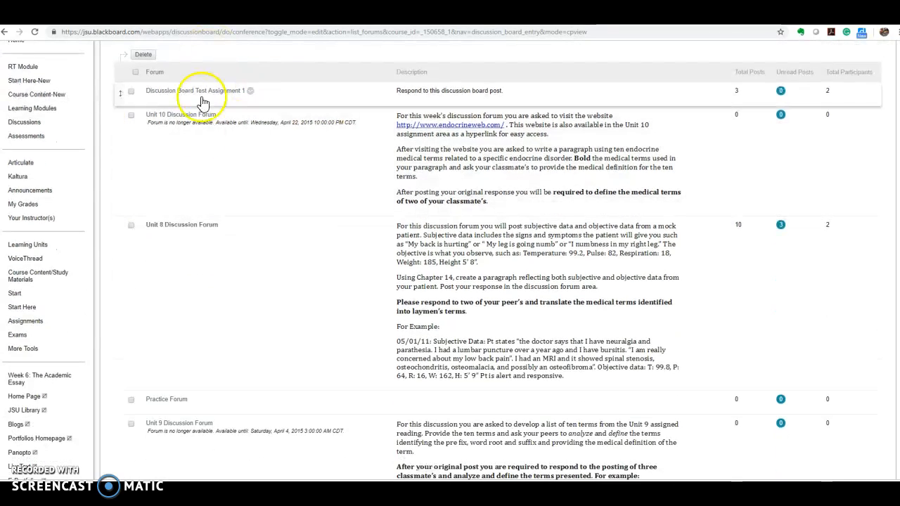
{"action": "scroll", "coordinate": [241, 347], "scroll_direction": "up", "scroll_amount": 4}
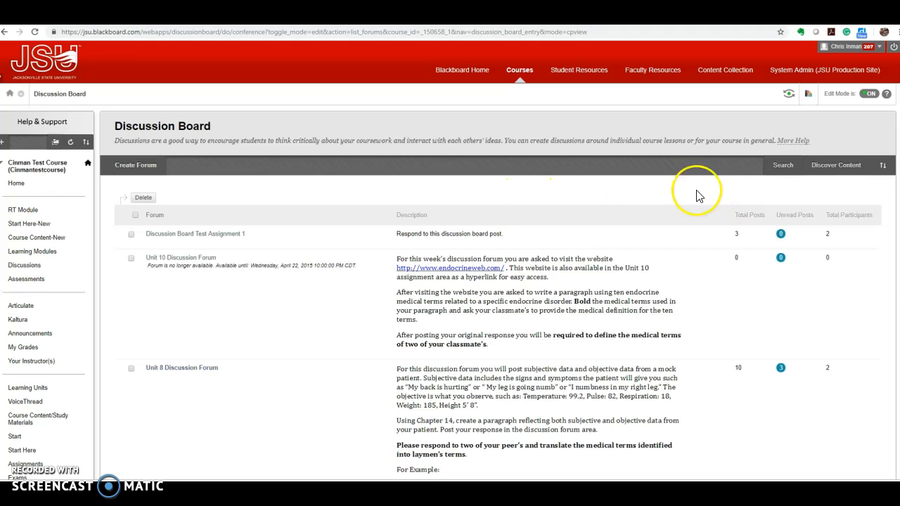
{"action": "left_click", "coordinate": [786, 168]}
{"action": "left_click", "coordinate": [193, 187]}
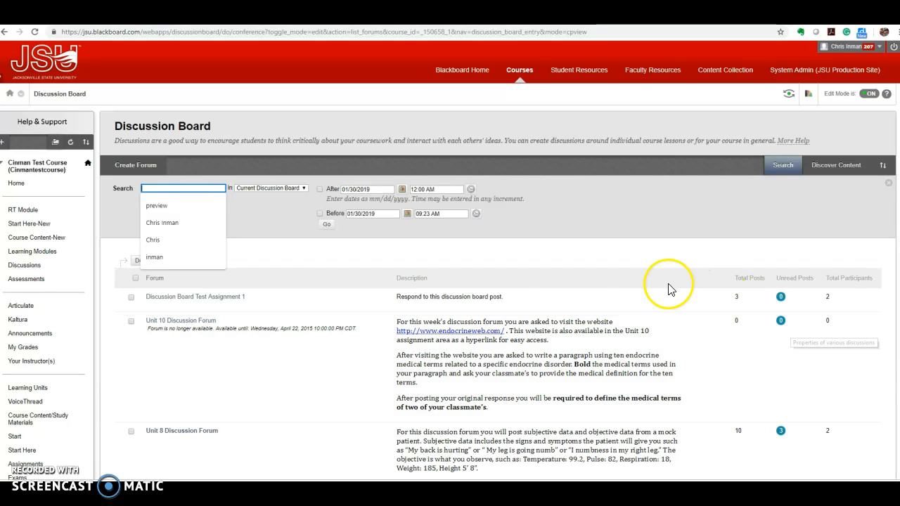
{"action": "left_click", "coordinate": [161, 206]}
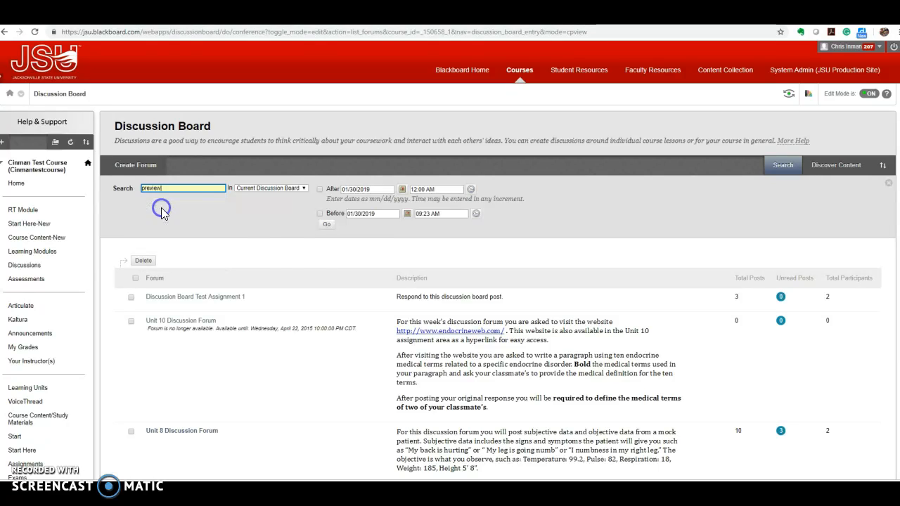
{"action": "left_click", "coordinate": [305, 189]}
{"action": "left_click", "coordinate": [299, 242]}
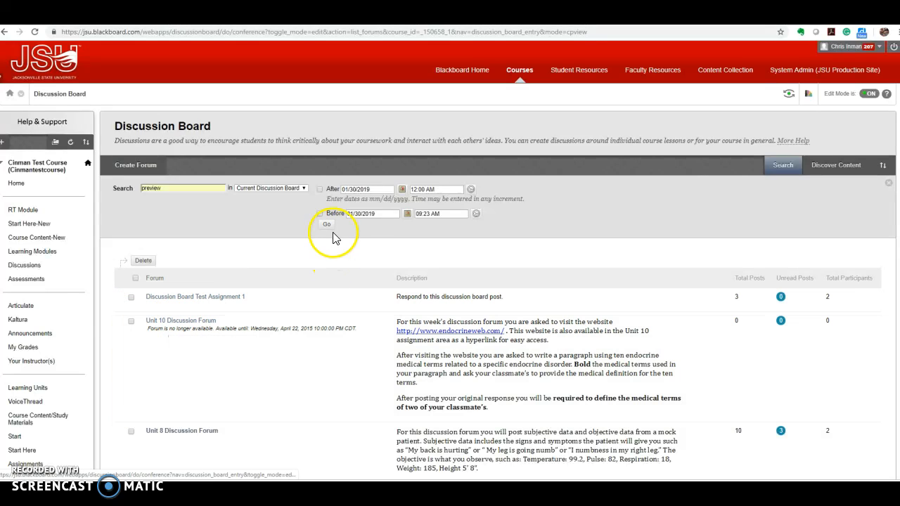
Restrict the search to posts after 01/09/2017 and run it.
{"action": "left_click", "coordinate": [319, 190]}
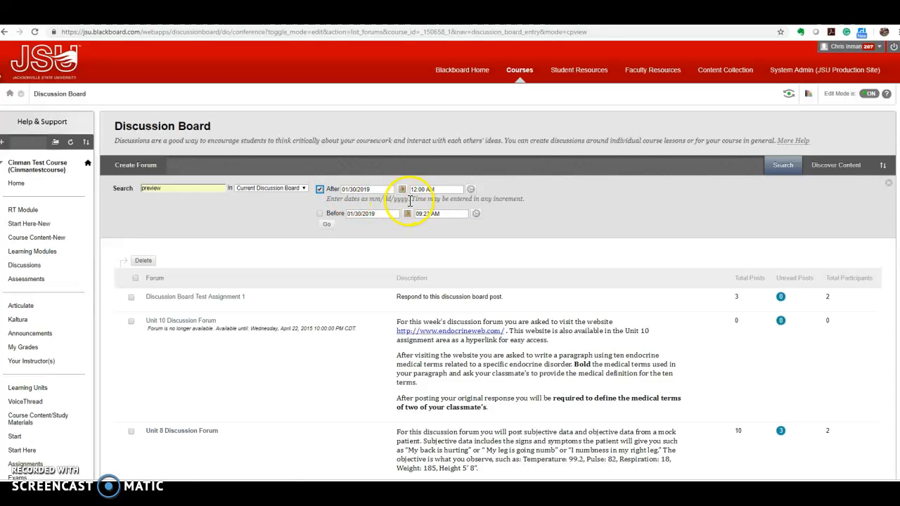
{"action": "left_click", "coordinate": [402, 190]}
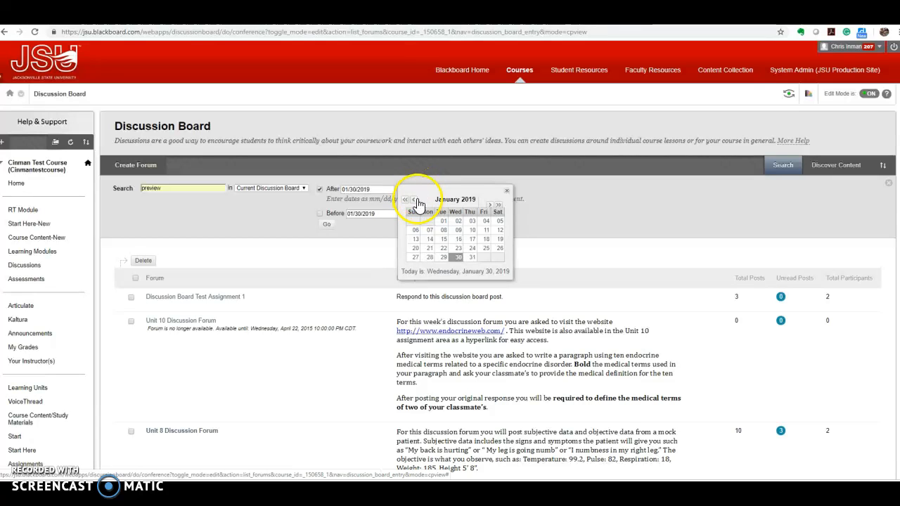
{"action": "left_click", "coordinate": [415, 202]}
{"action": "left_click", "coordinate": [415, 201]}
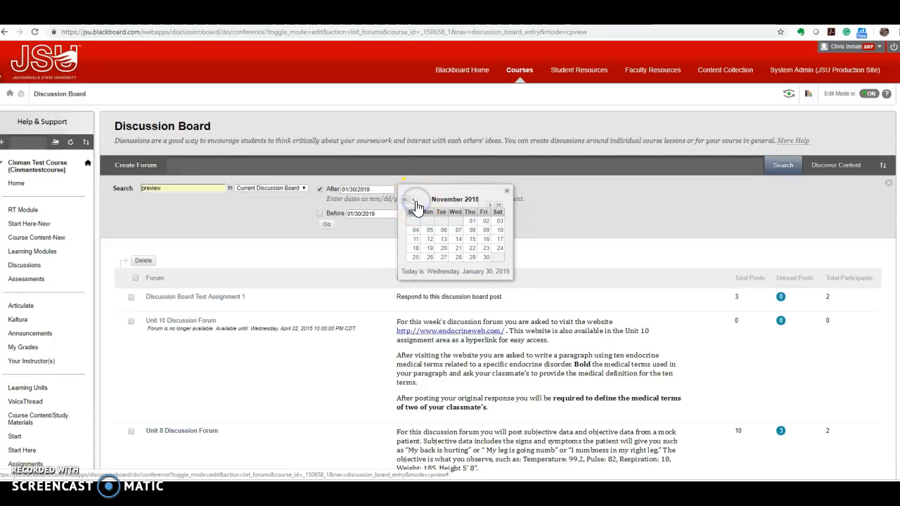
{"action": "left_click", "coordinate": [490, 206]}
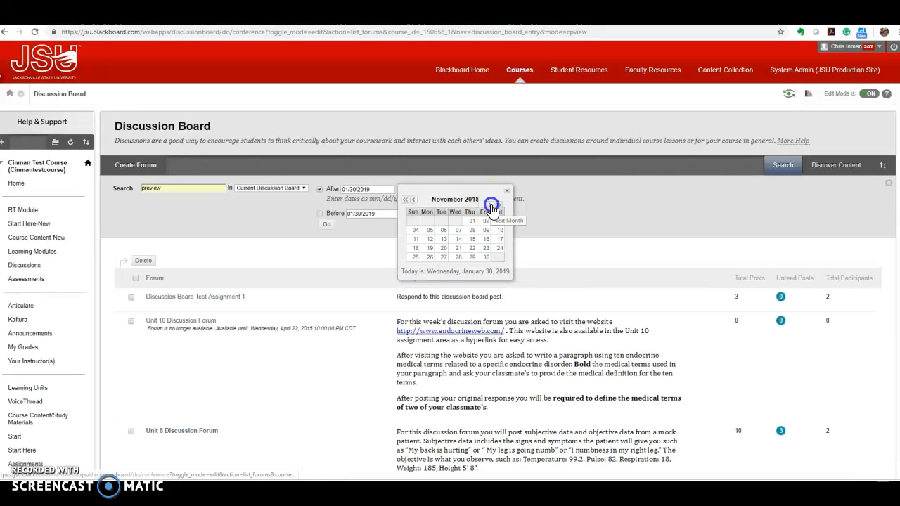
{"action": "left_click", "coordinate": [492, 206]}
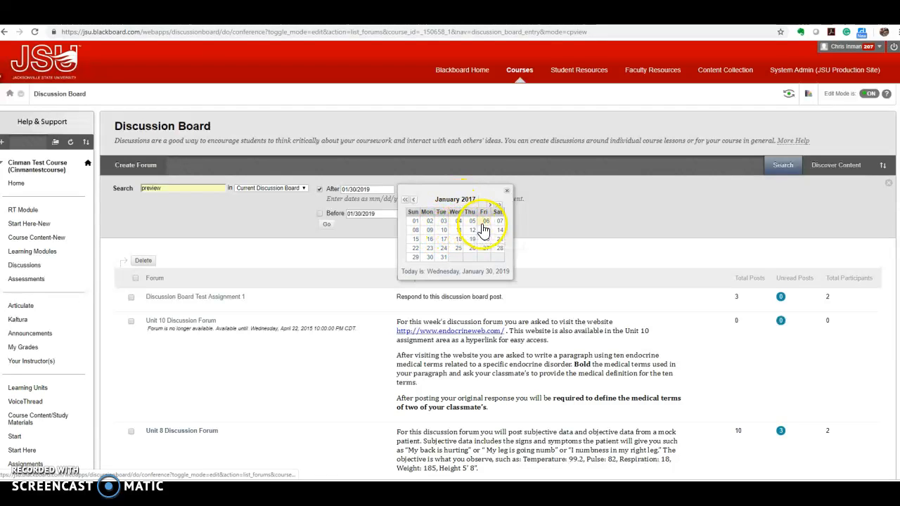
{"action": "left_click", "coordinate": [430, 232]}
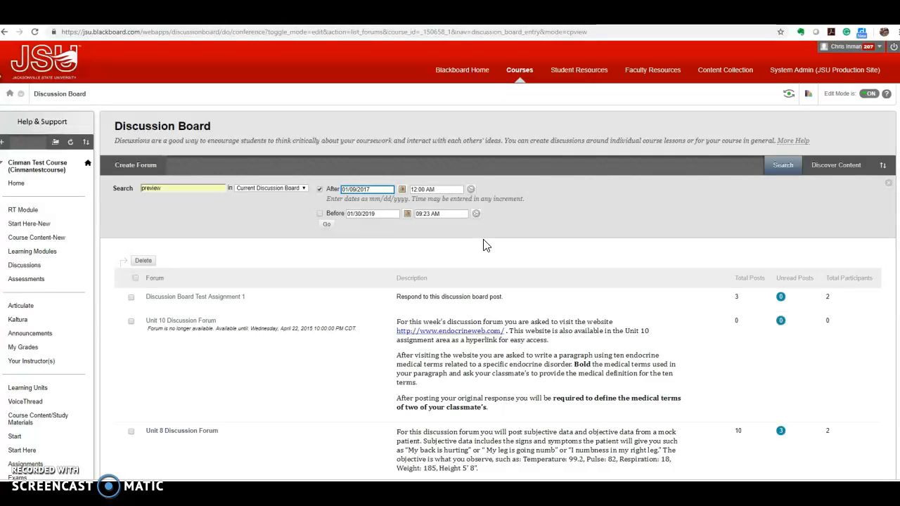
{"action": "left_click", "coordinate": [330, 226]}
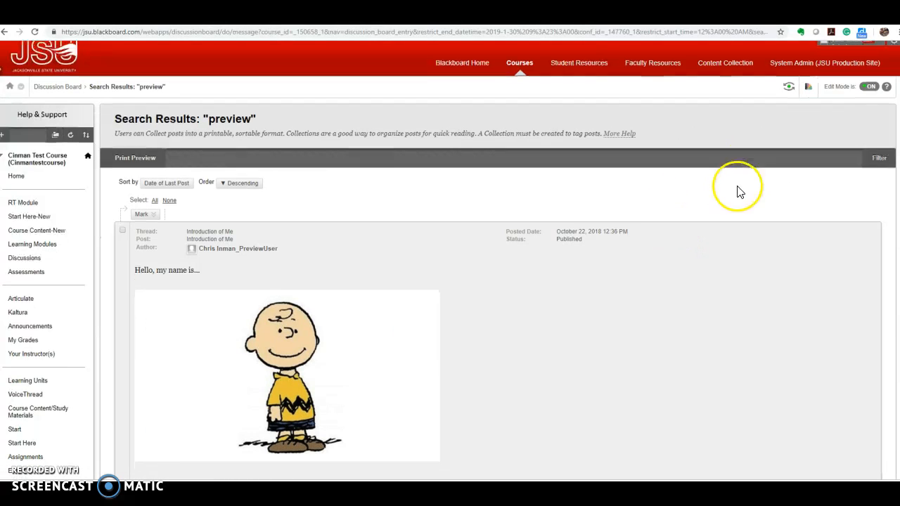
Review the posts in the "preview" search results, examining their threads, authors, dates and content.
{"action": "scroll", "coordinate": [735, 191], "scroll_direction": "down", "scroll_amount": 2}
{"action": "scroll", "coordinate": [753, 215], "scroll_direction": "down", "scroll_amount": 20}
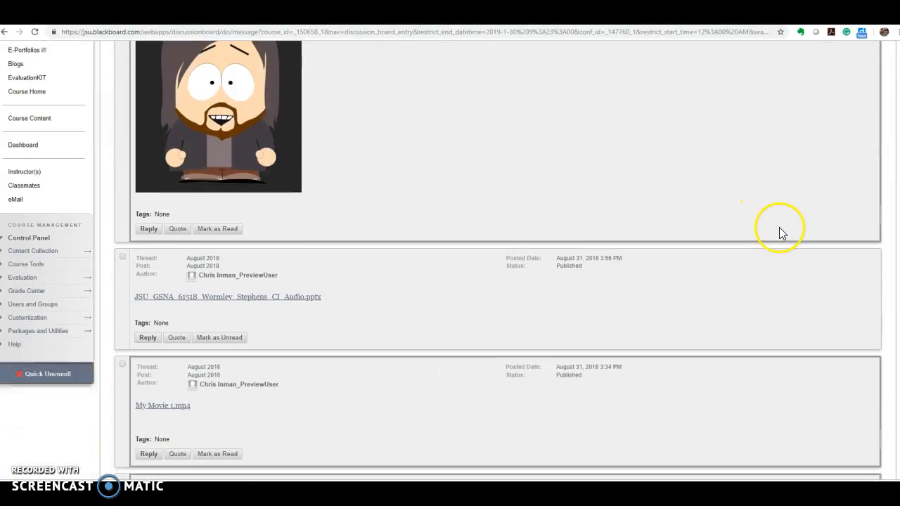
{"action": "scroll", "coordinate": [780, 265], "scroll_direction": "down", "scroll_amount": 3}
{"action": "scroll", "coordinate": [777, 269], "scroll_direction": "up", "scroll_amount": 18}
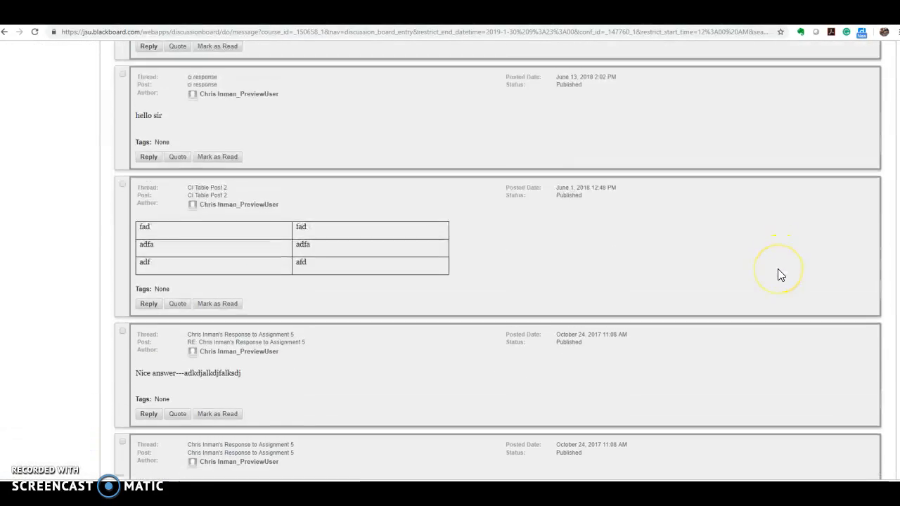
{"action": "scroll", "coordinate": [771, 283], "scroll_direction": "up", "scroll_amount": 5}
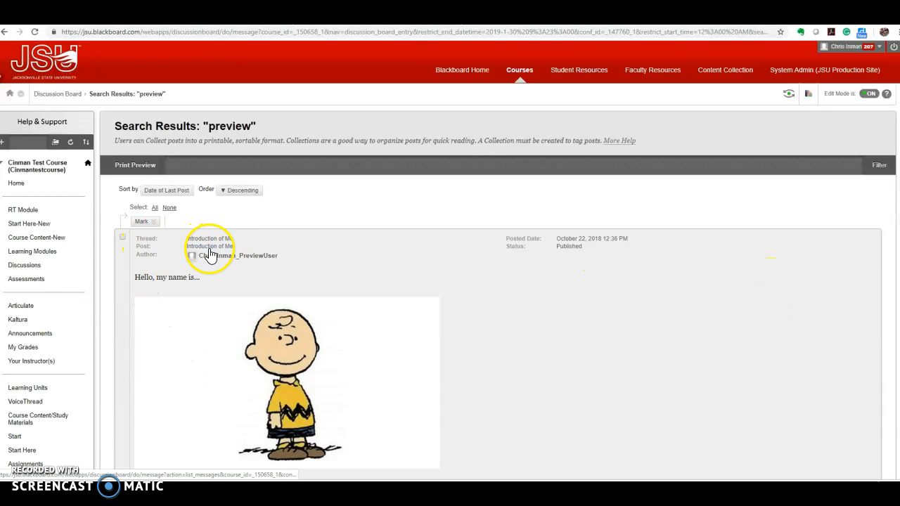
{"action": "scroll", "coordinate": [323, 276], "scroll_direction": "down", "scroll_amount": 2}
{"action": "scroll", "coordinate": [323, 276], "scroll_direction": "down", "scroll_amount": 3}
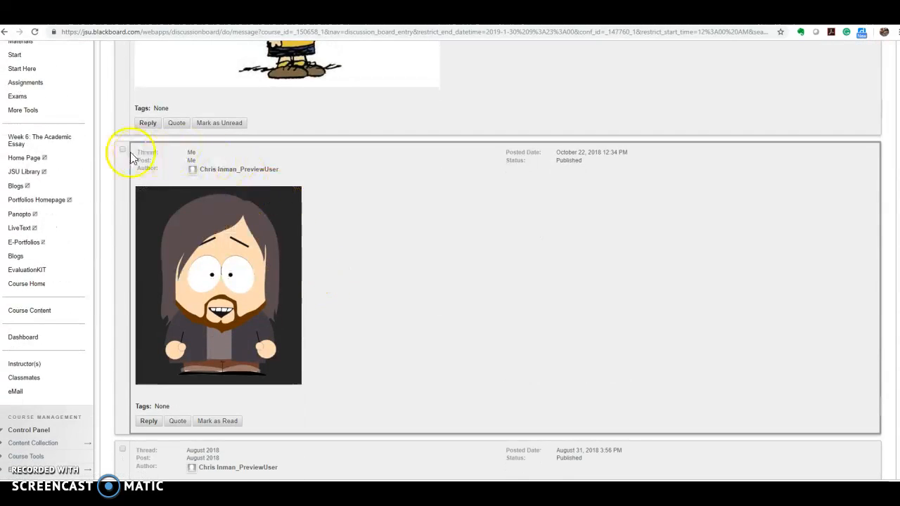
{"action": "scroll", "coordinate": [373, 267], "scroll_direction": "down", "scroll_amount": 5}
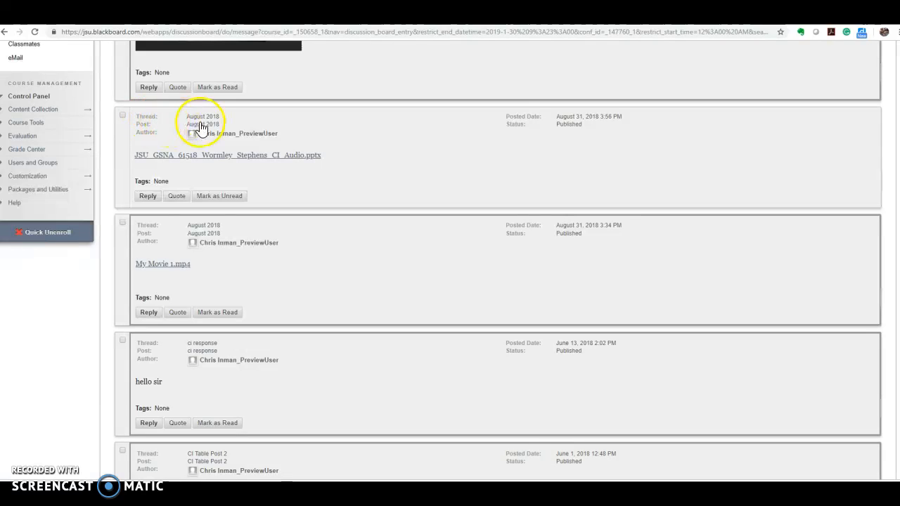
{"action": "scroll", "coordinate": [400, 251], "scroll_direction": "down", "scroll_amount": 3}
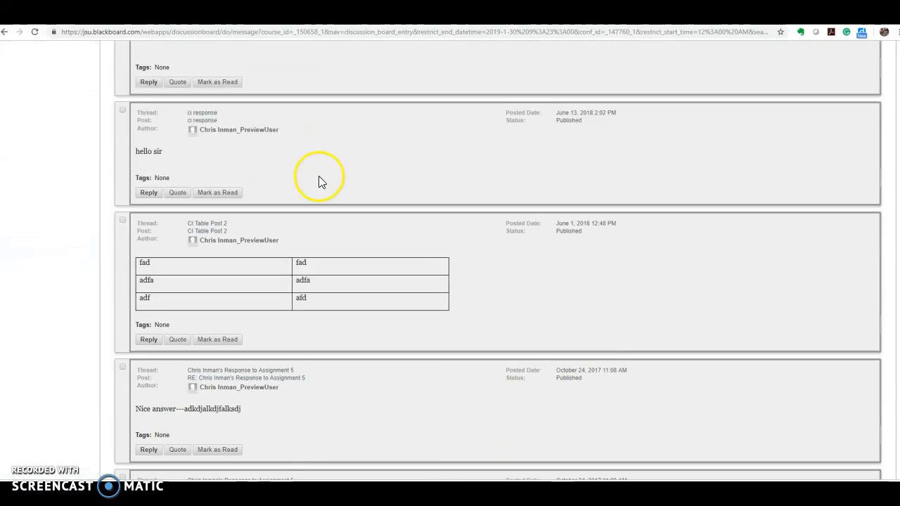
{"action": "scroll", "coordinate": [367, 211], "scroll_direction": "down", "scroll_amount": 2}
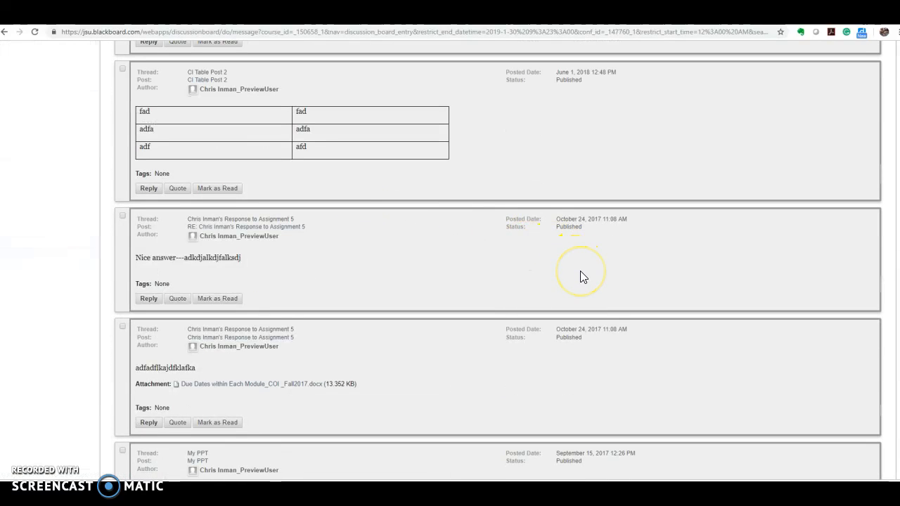
{"action": "scroll", "coordinate": [581, 271], "scroll_direction": "up", "scroll_amount": 1}
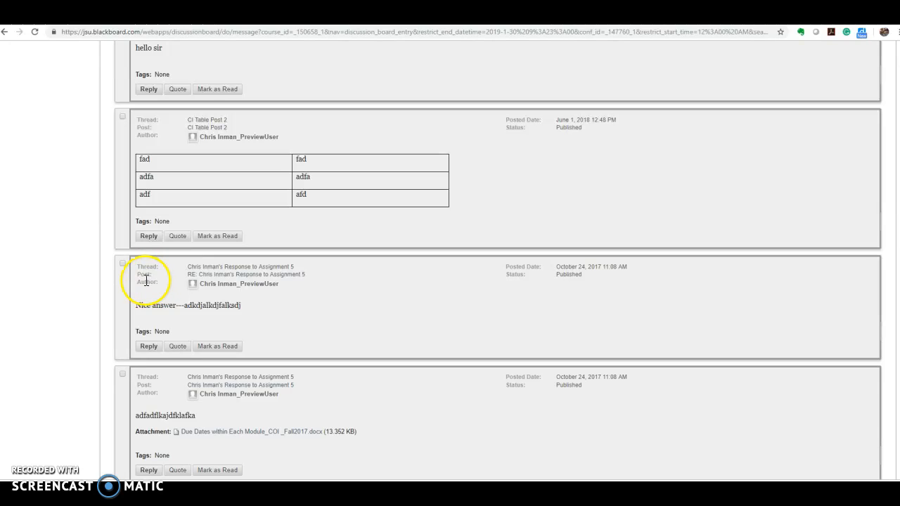
{"action": "scroll", "coordinate": [398, 317], "scroll_direction": "up", "scroll_amount": 20}
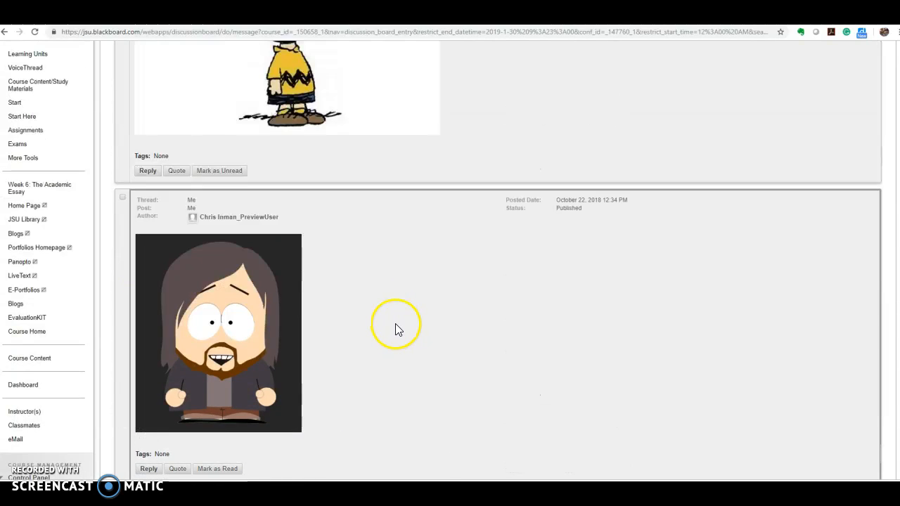